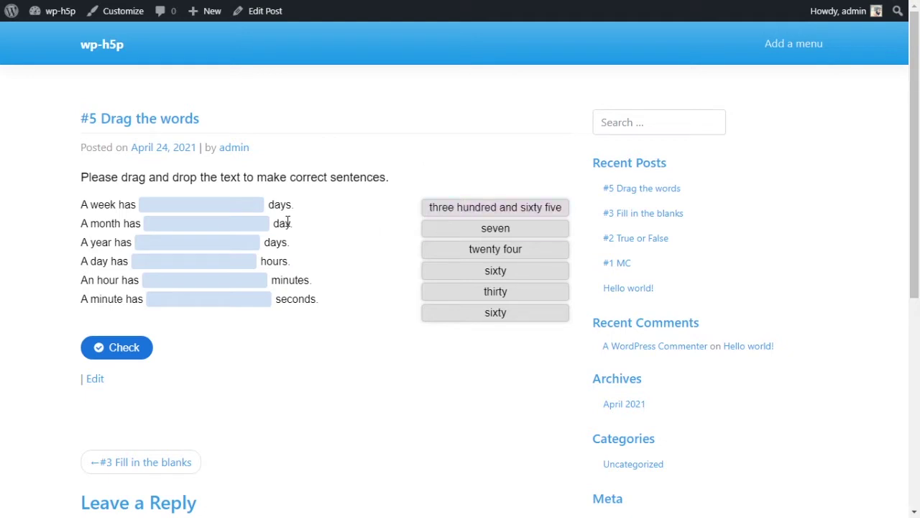
Step: Drag the number words into the six time-unit blanks of the sample activity
drag(87, 204, 346, 307)
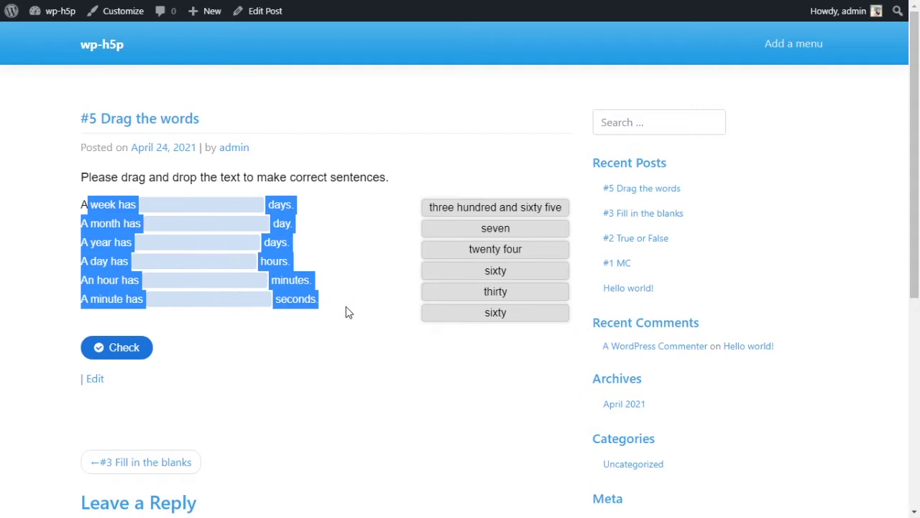
click(343, 309)
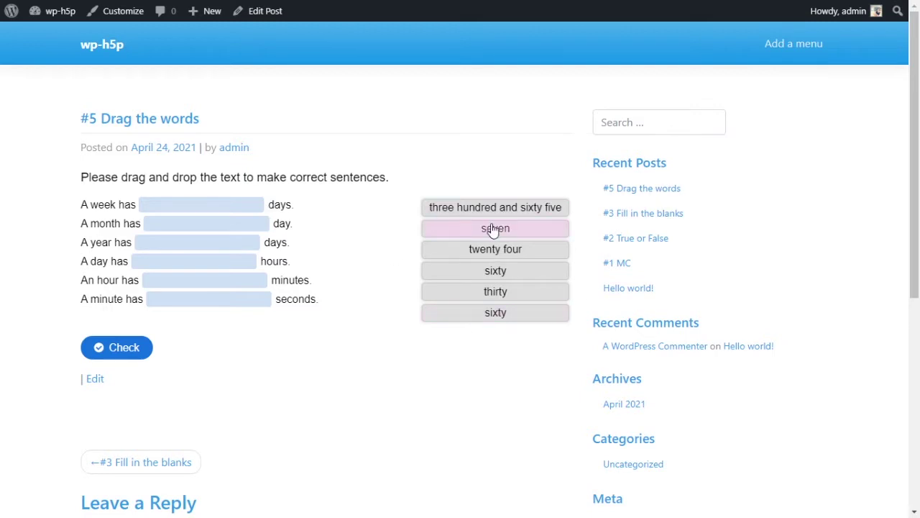
drag(468, 230, 499, 302)
drag(493, 250, 172, 216)
drag(478, 209, 242, 261)
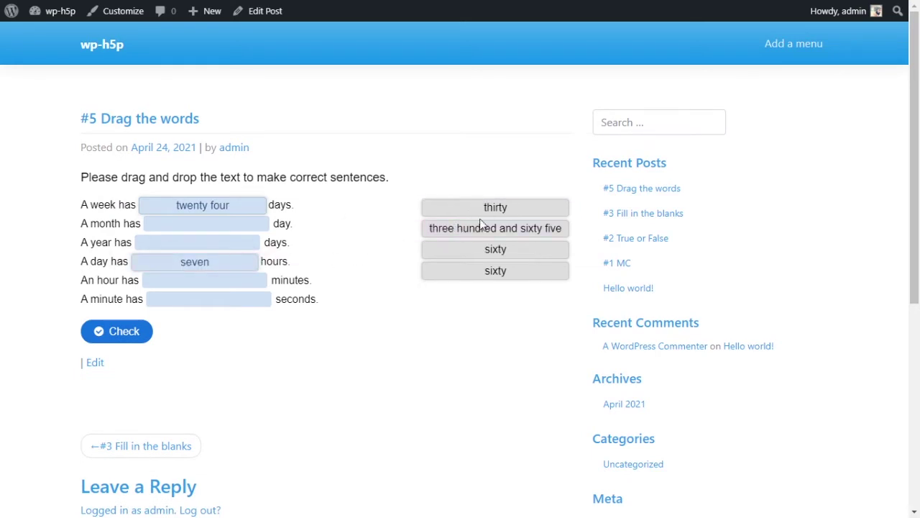
drag(448, 226, 322, 240)
click(322, 239)
drag(495, 228, 188, 228)
drag(542, 210, 220, 255)
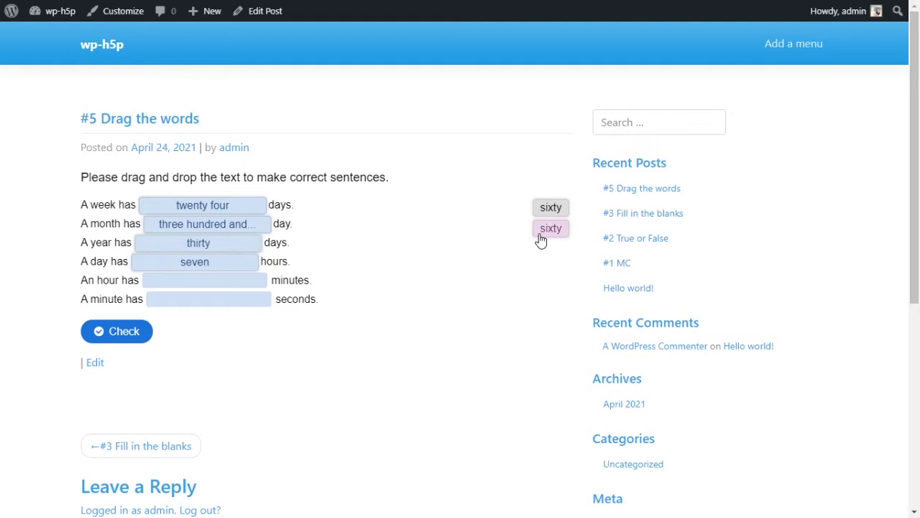
drag(543, 235, 194, 292)
drag(548, 213, 217, 311)
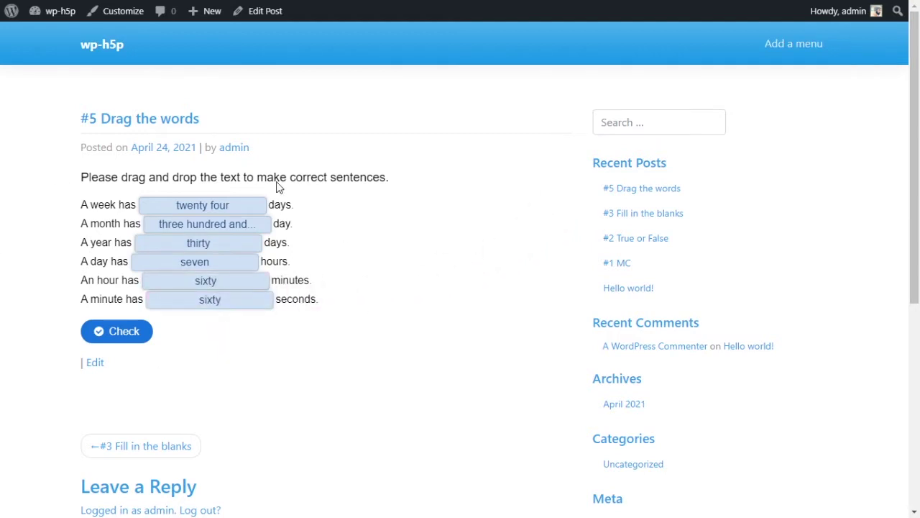
Step: Check the sample answers, show the solution, then retry the activity
click(106, 336)
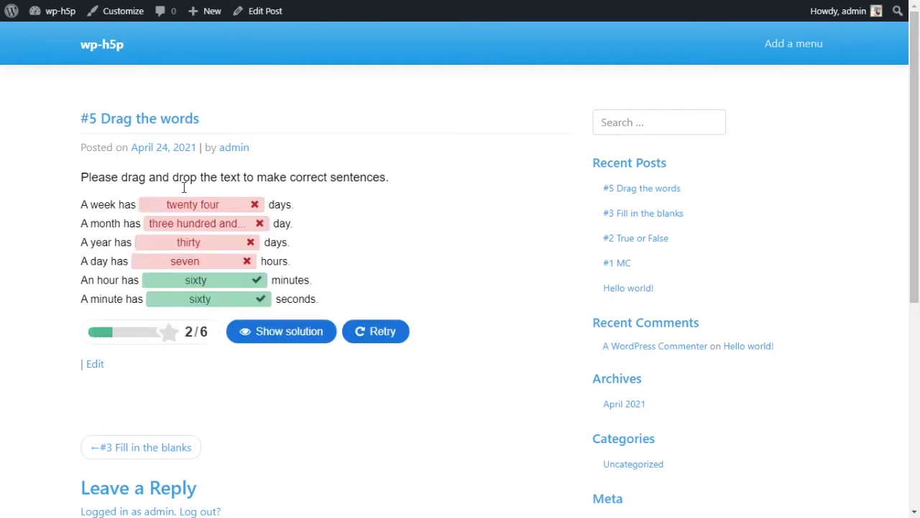
click(291, 338)
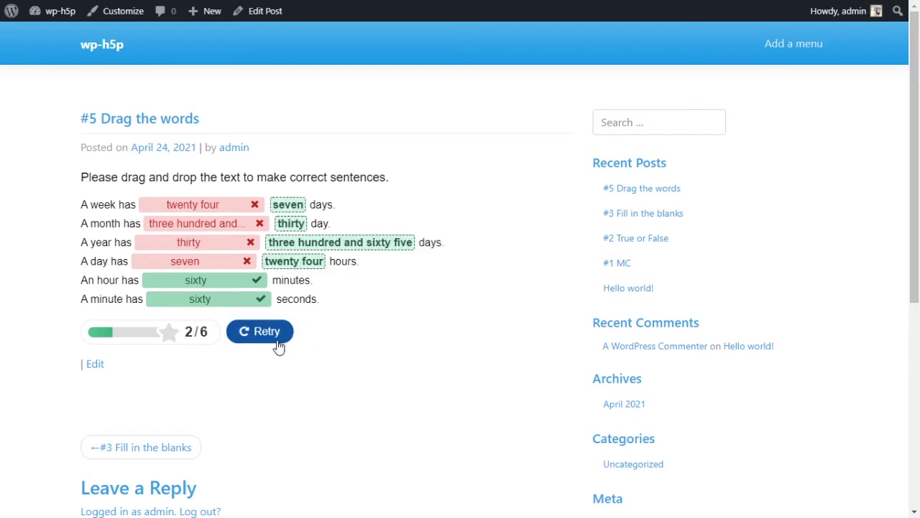
click(277, 343)
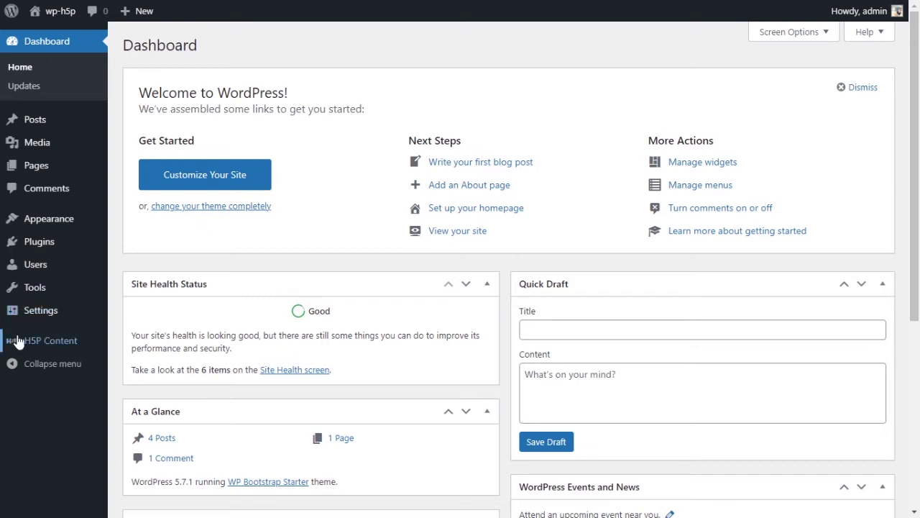
Step: Start a new H5P content item and search the hub for 'drag'
mouse_move(21, 343)
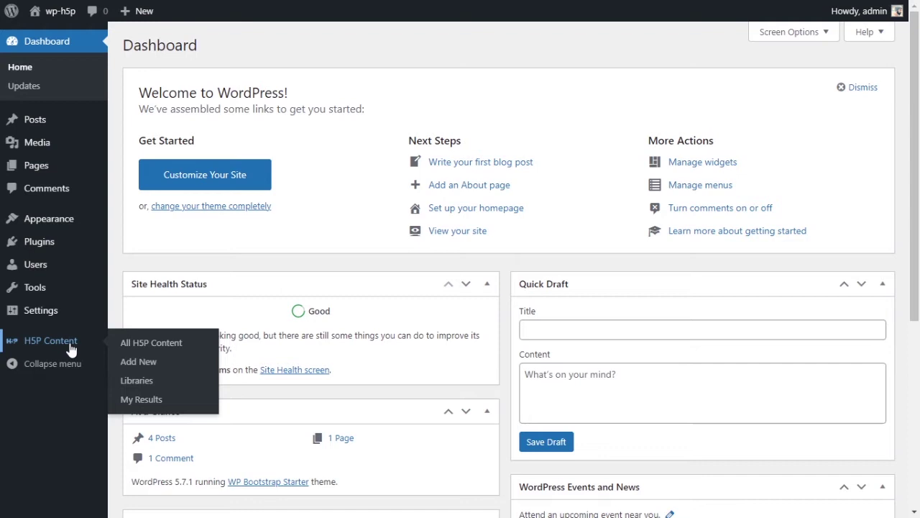
click(138, 361)
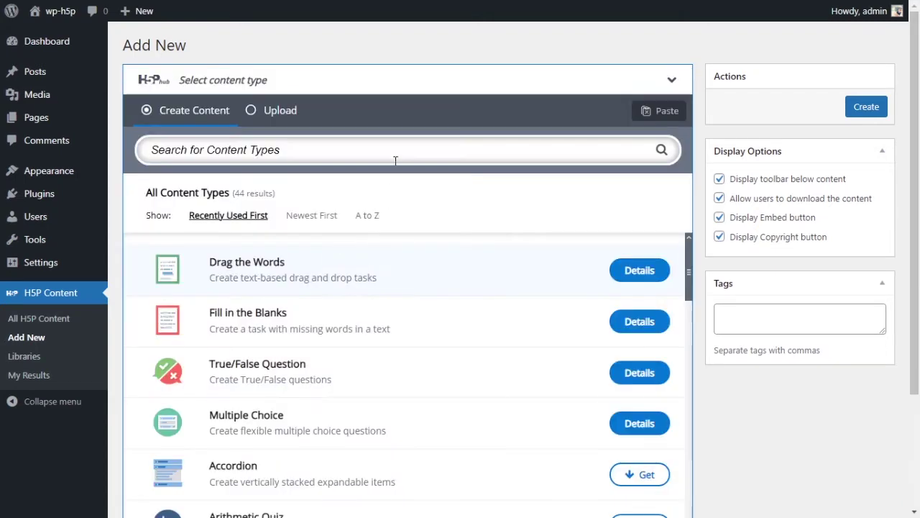
click(395, 151)
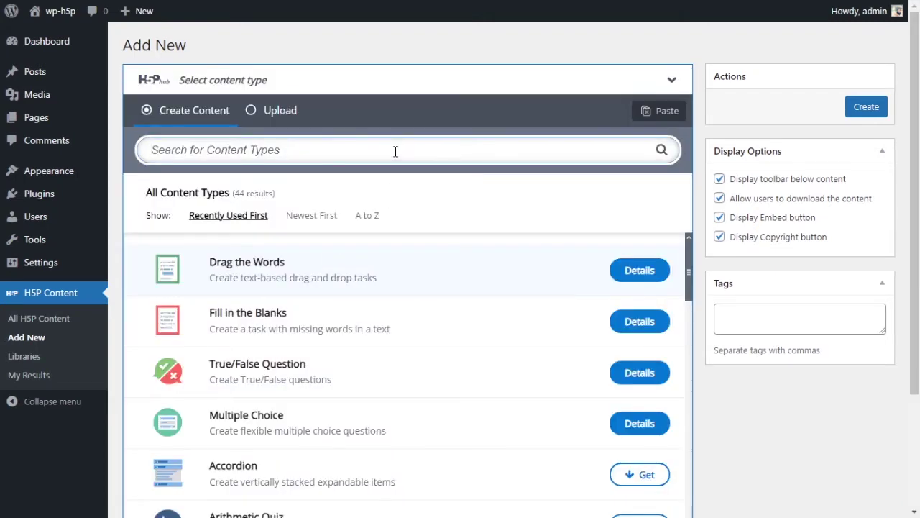
text(drag)
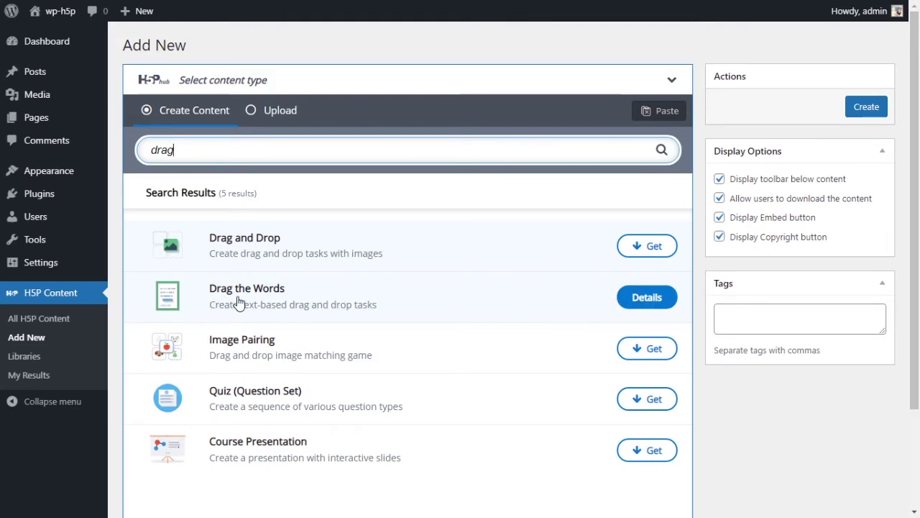
Step: Choose Drag the Words and title the activity 'Drag the wordss'
click(640, 297)
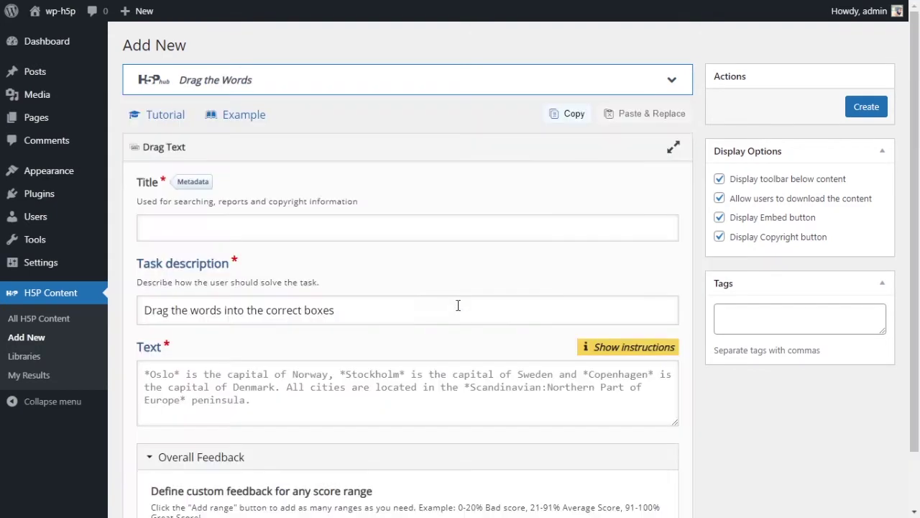
click(364, 236)
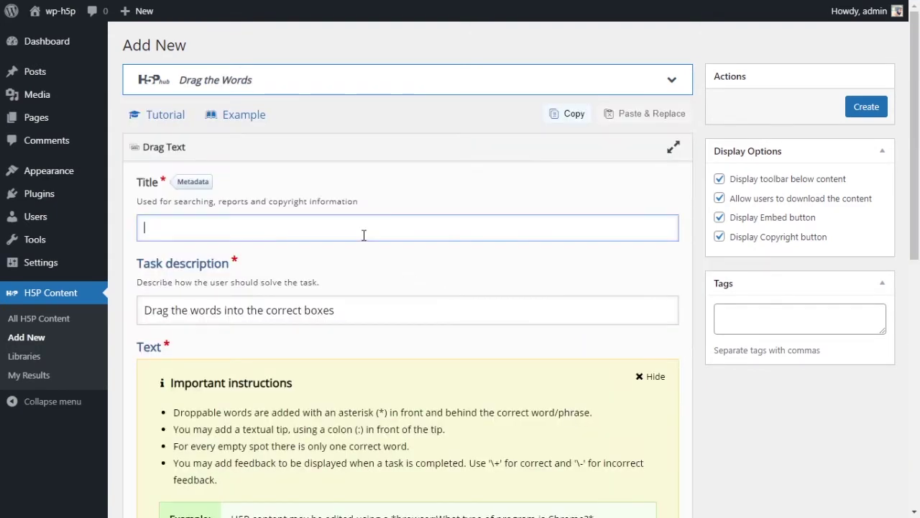
text(Drag the w)
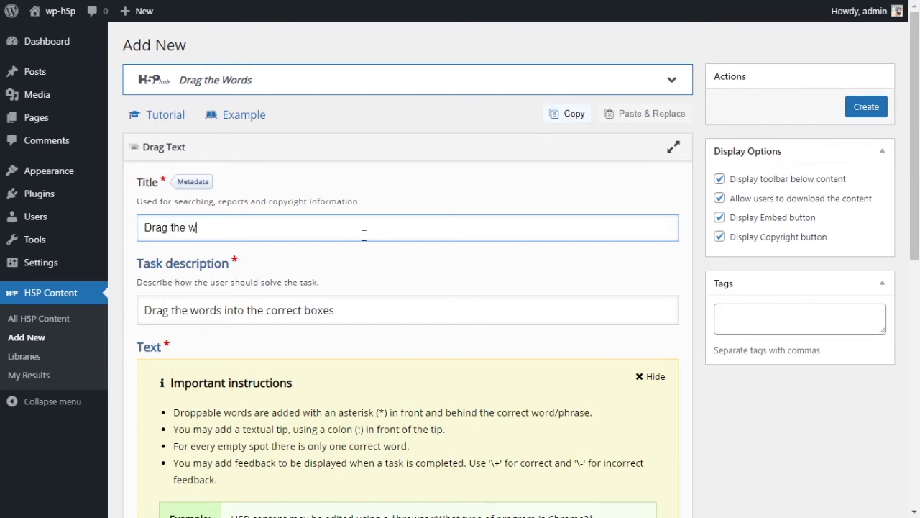
text(ordss)
Step: Replace the task description with 'Please drag and drop the text to make correct sentences.'
click(394, 304)
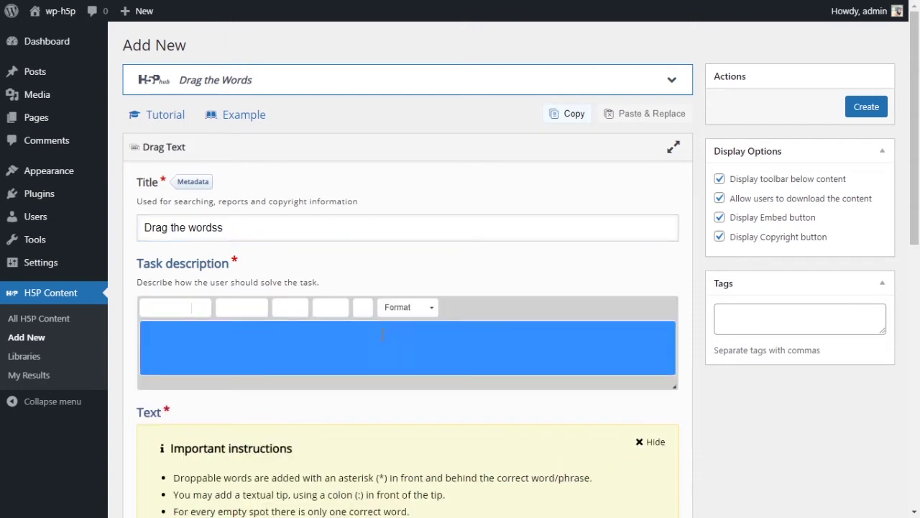
triple_click(397, 345)
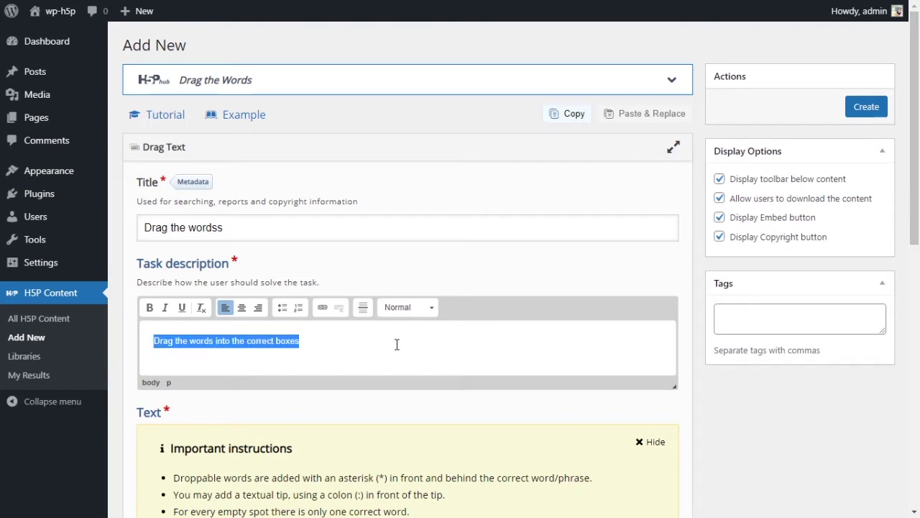
text(Pleas)
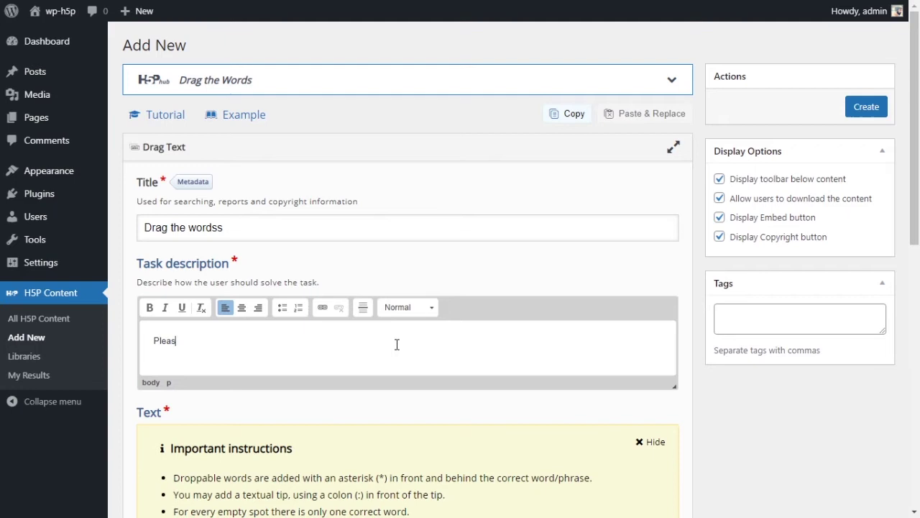
text(e drag and drop the)
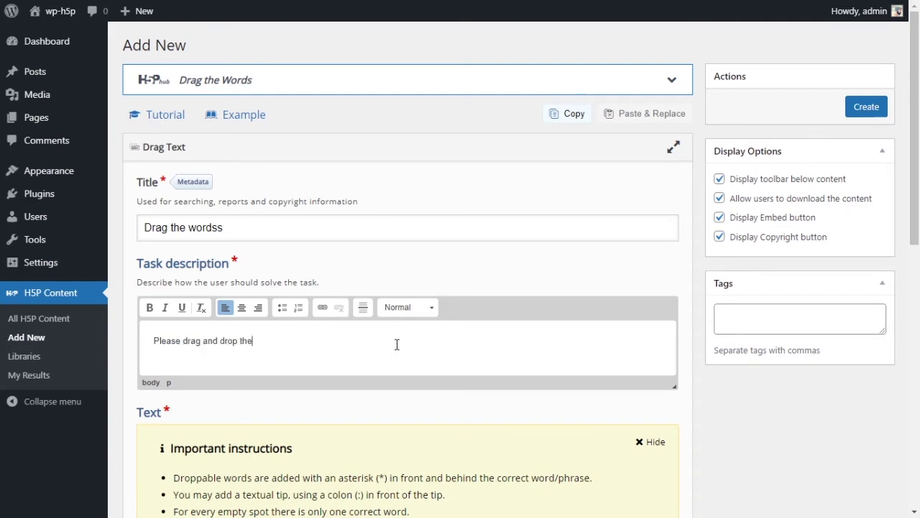
text( text to make con)
text(rect)
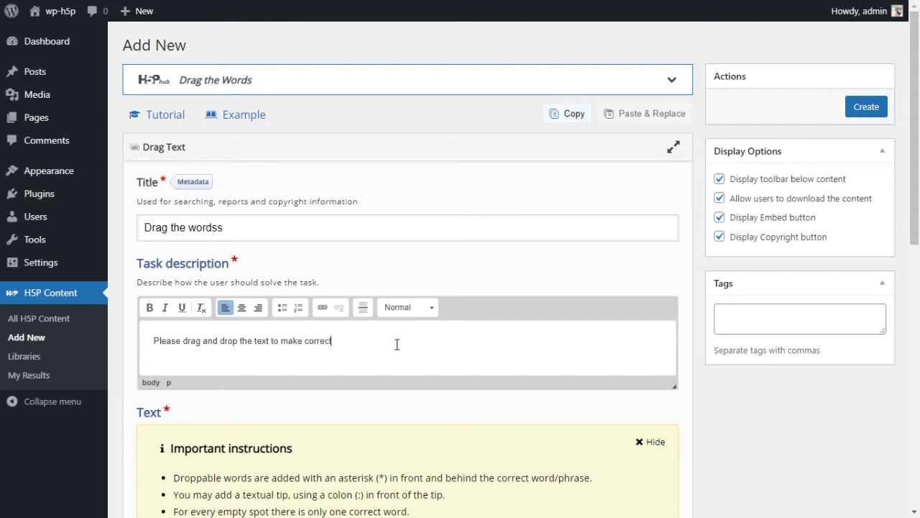
text( sentencess)
key(BackSpace)
text(.)
scroll(590, 288, down, 1)
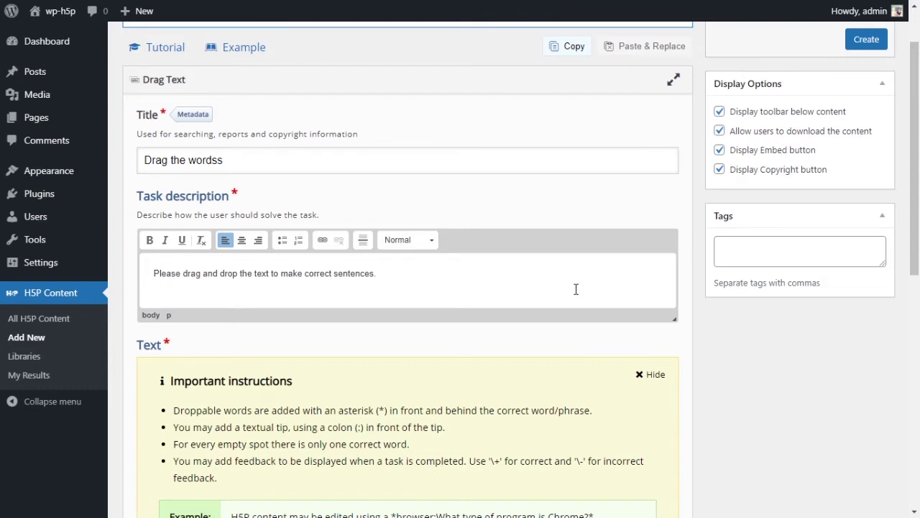
scroll(576, 289, down, 1)
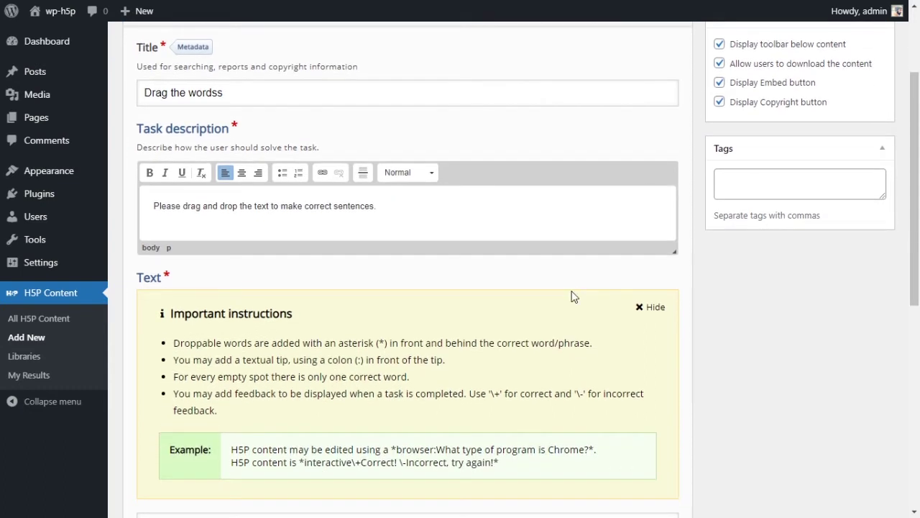
scroll(573, 296, down, 2)
scroll(405, 353, down, 1)
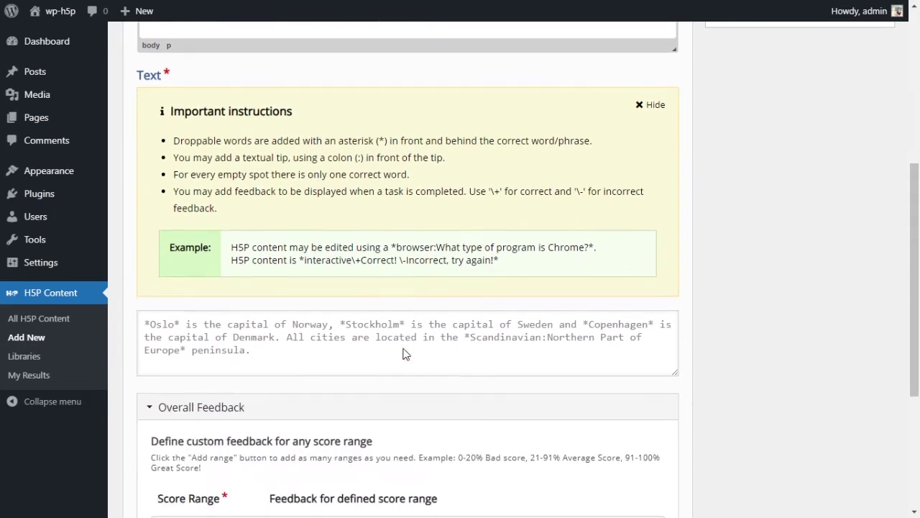
Step: Paste the six time-unit sentences into the Text field and enlarge the box
click(381, 350)
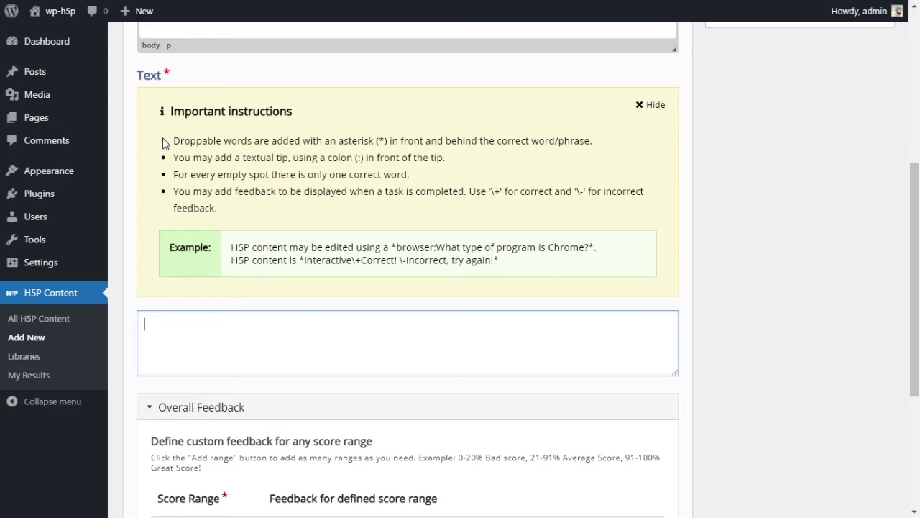
drag(171, 140, 332, 212)
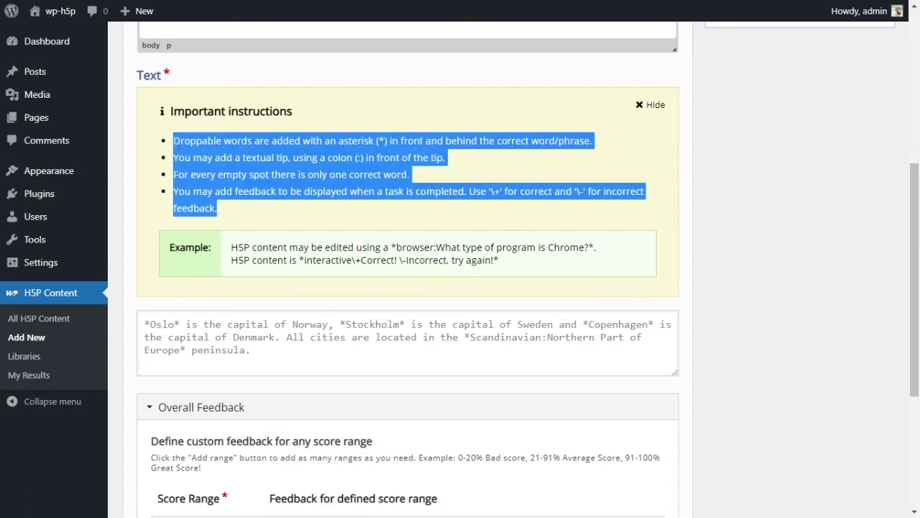
click(394, 338)
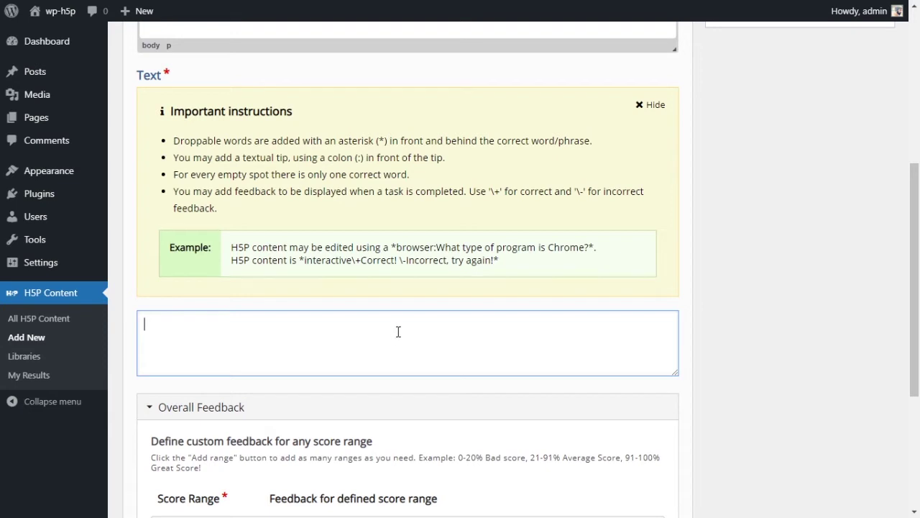
text(A week has seven days A month has thirty day A year has three hundred and sixty five days A day has twenty four hours An hour has sixty minutes A minute has sixty seconds)
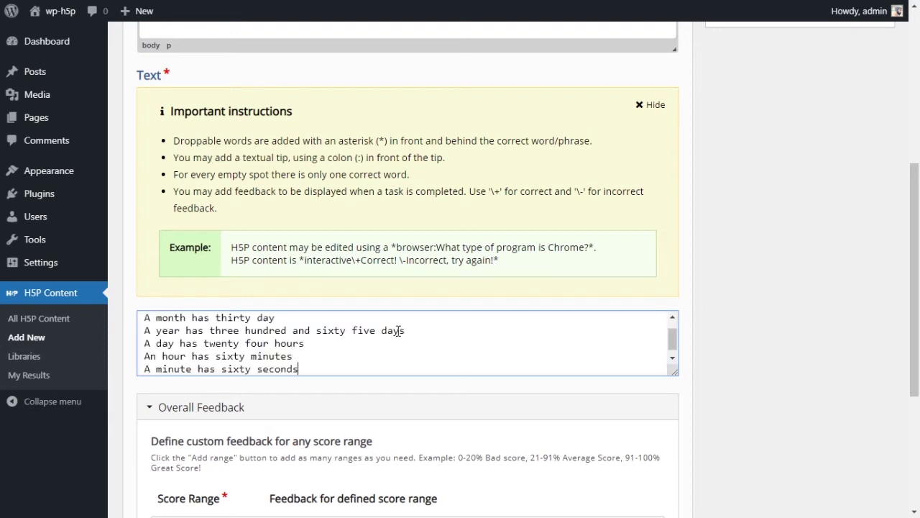
drag(675, 374, 676, 430)
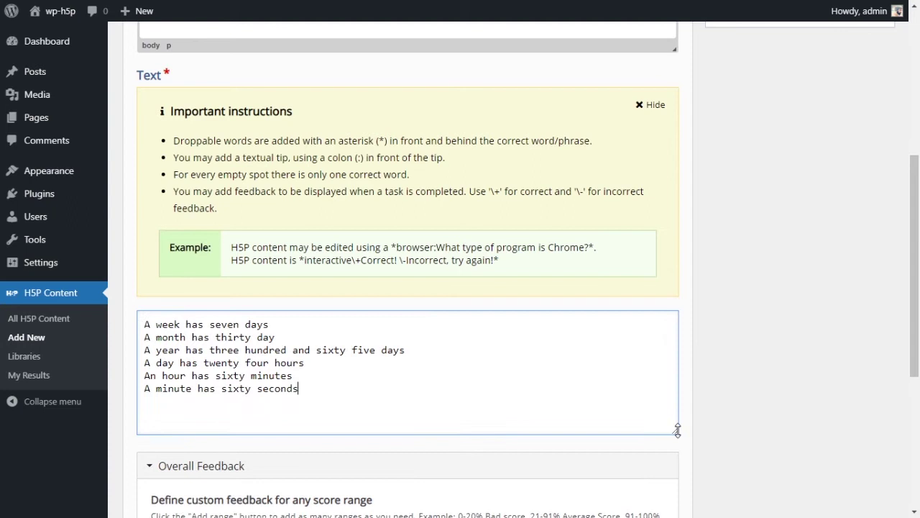
Step: Wrap 'seven' in the week sentence in asterisks
drag(143, 324, 289, 324)
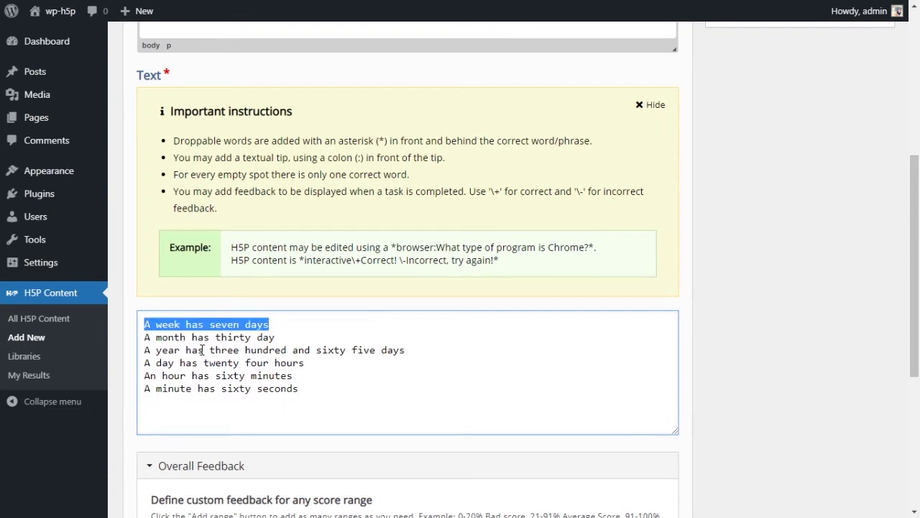
drag(144, 388, 372, 387)
click(372, 388)
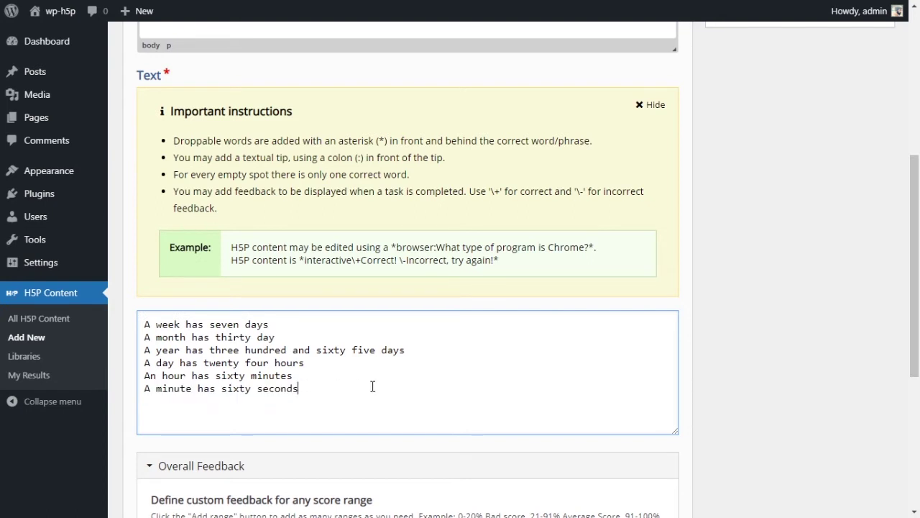
click(210, 325)
drag(162, 324, 273, 324)
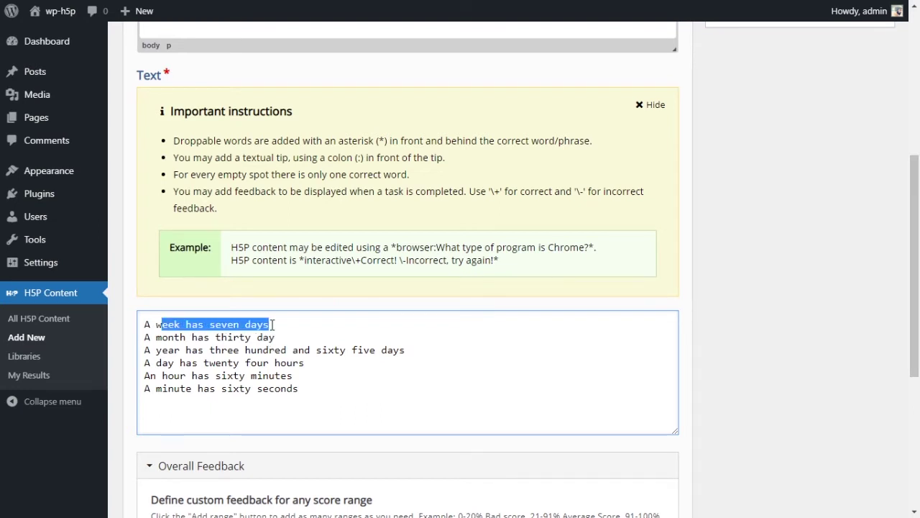
click(271, 324)
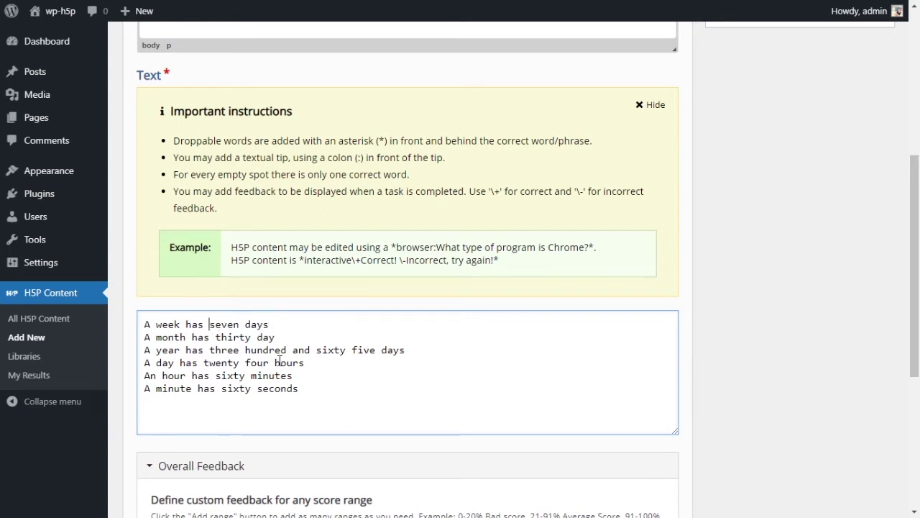
text(*)
key(BackSpace)
text(*)
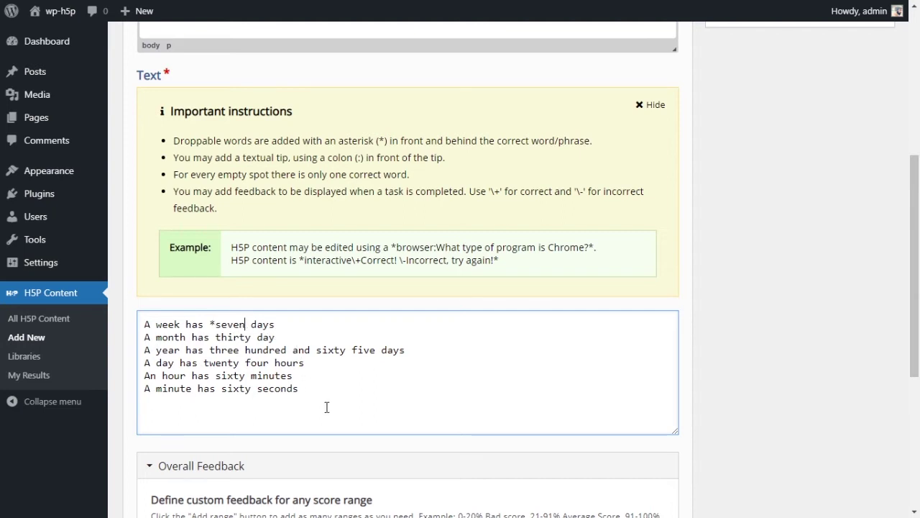
text(*)
drag(156, 325, 200, 323)
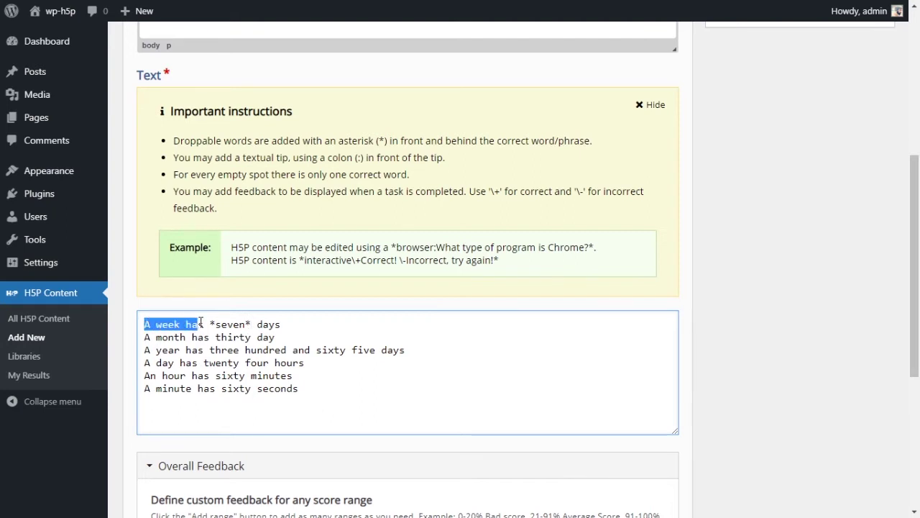
drag(257, 325, 284, 324)
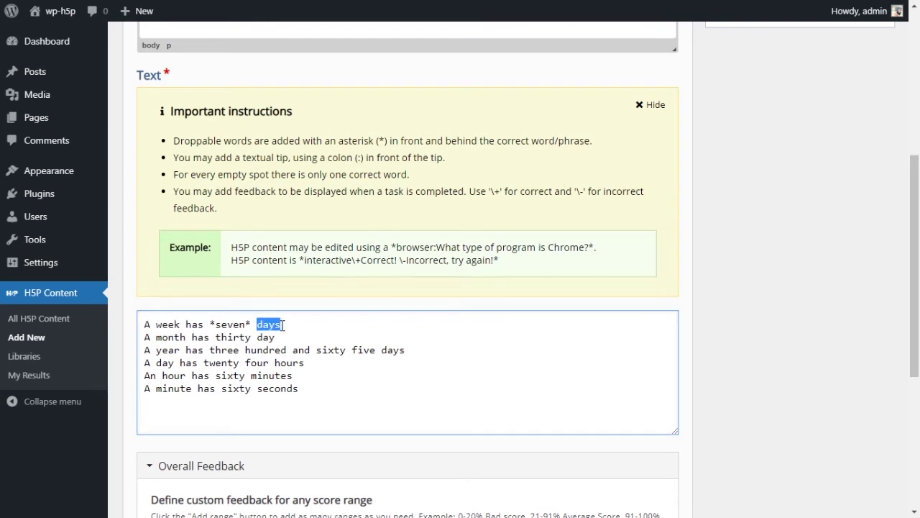
click(284, 325)
text(**)
Step: Star the remaining answers: thirty, three hundred and sixty five, twenty four, sixty, sixty
drag(216, 337, 220, 337)
click(251, 355)
text(*)
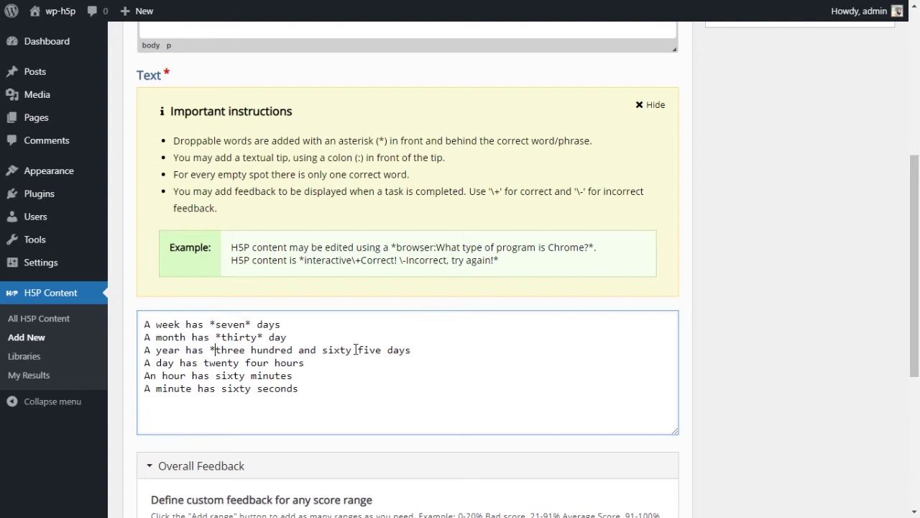
click(381, 350)
text(*)
text(*)
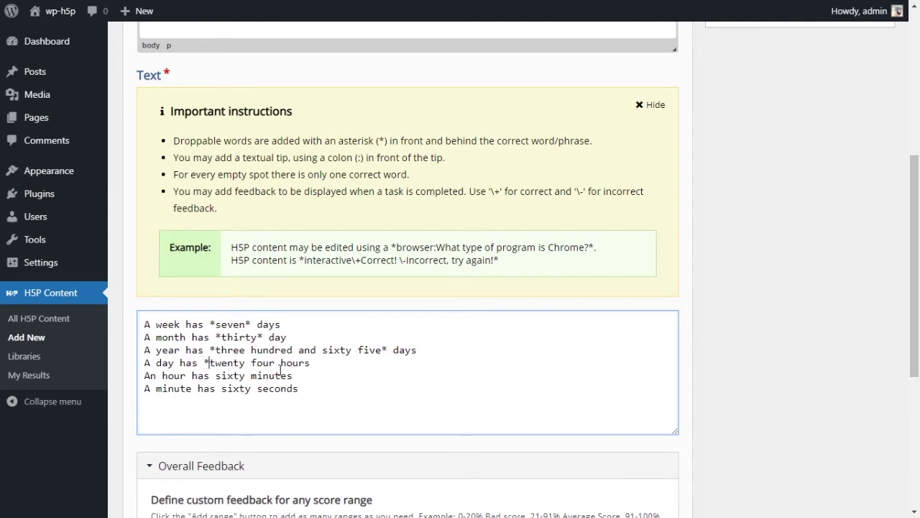
click(281, 363)
text(*)
click(216, 375)
text(*)
click(252, 375)
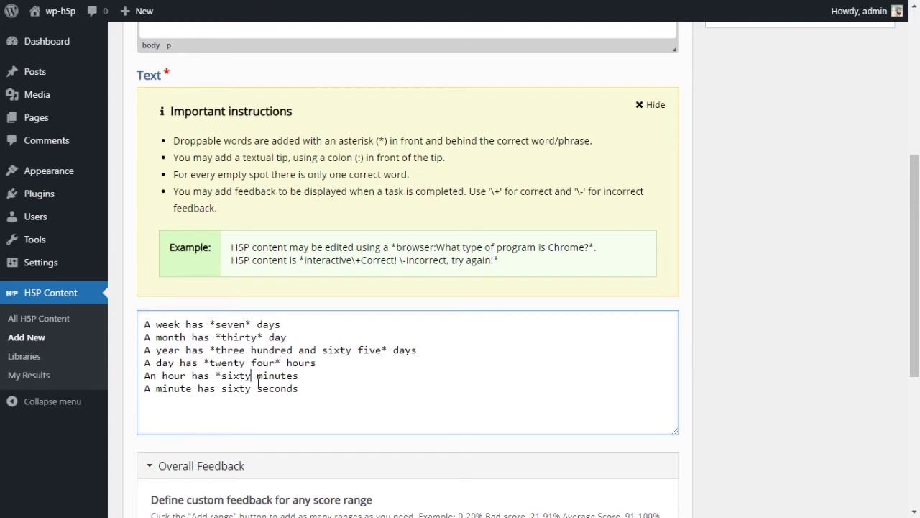
text(*)
click(220, 389)
text(*)
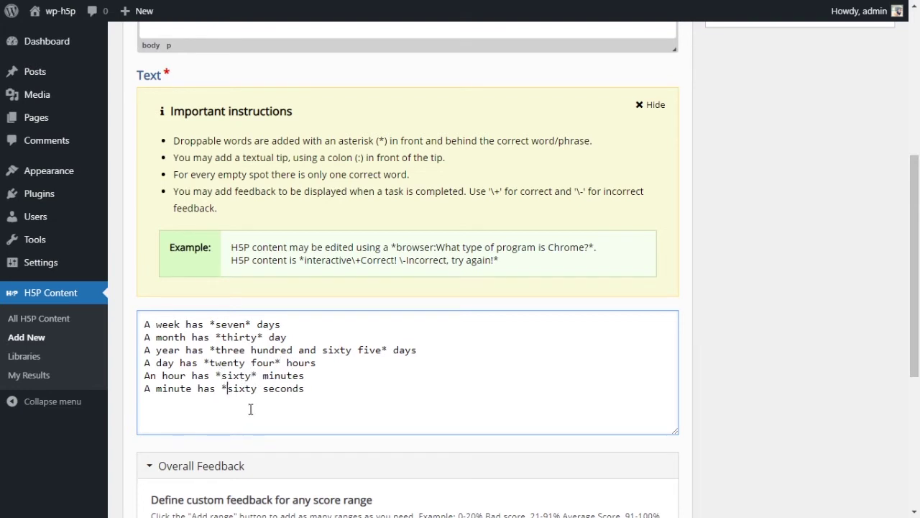
click(255, 389)
text(*)
text(*)
double_click(241, 388)
double_click(237, 375)
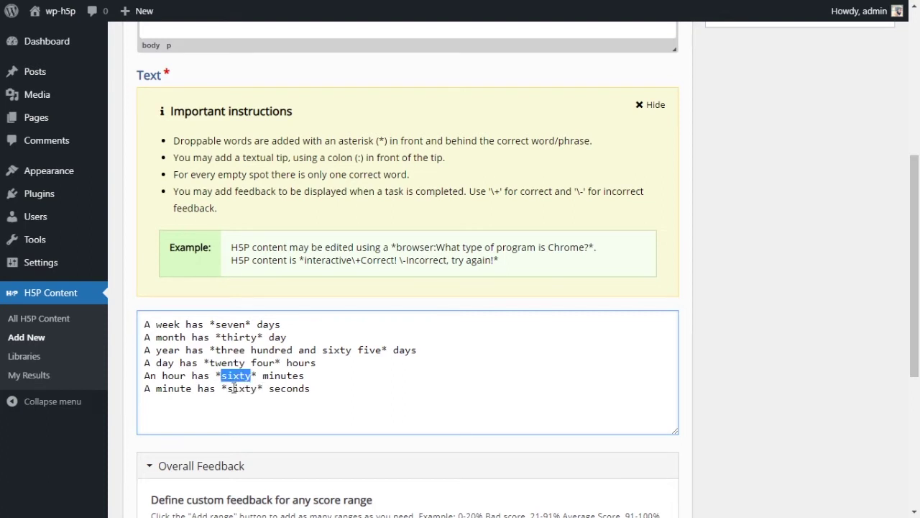
double_click(242, 388)
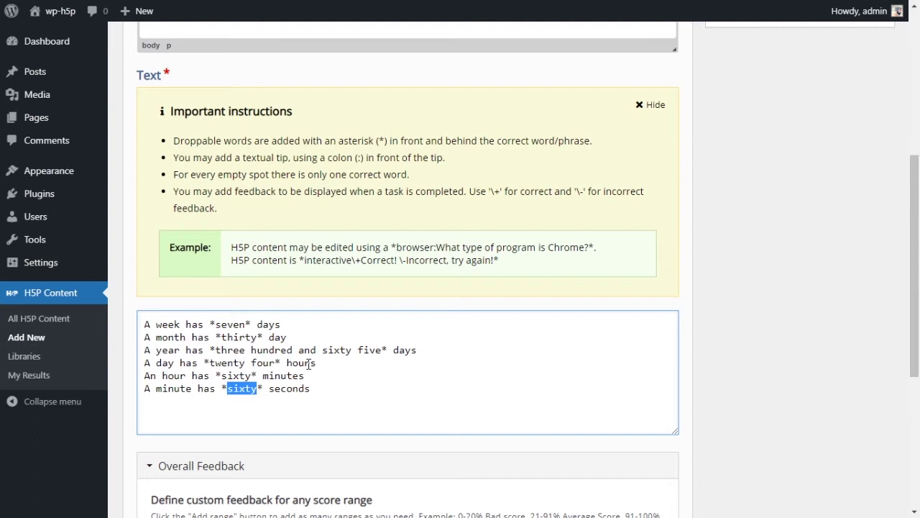
click(239, 376)
double_click(240, 375)
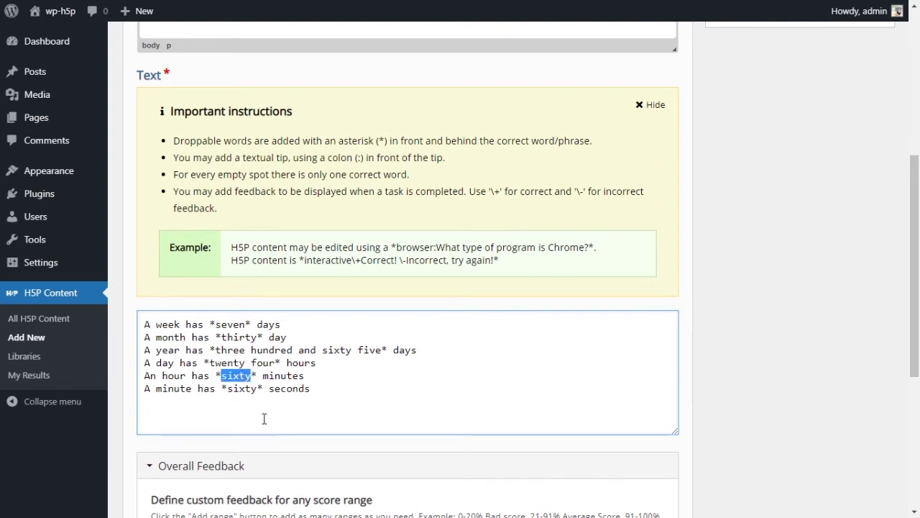
click(238, 388)
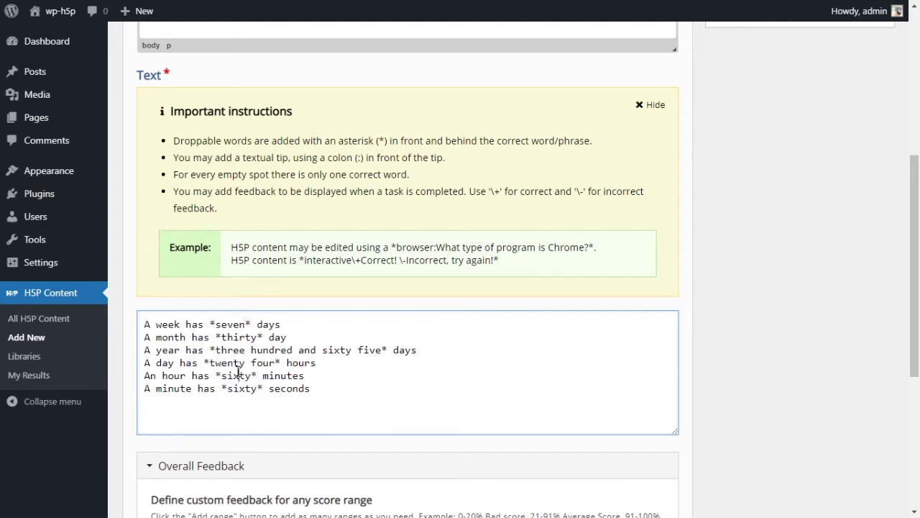
double_click(240, 374)
double_click(241, 388)
double_click(240, 374)
double_click(241, 388)
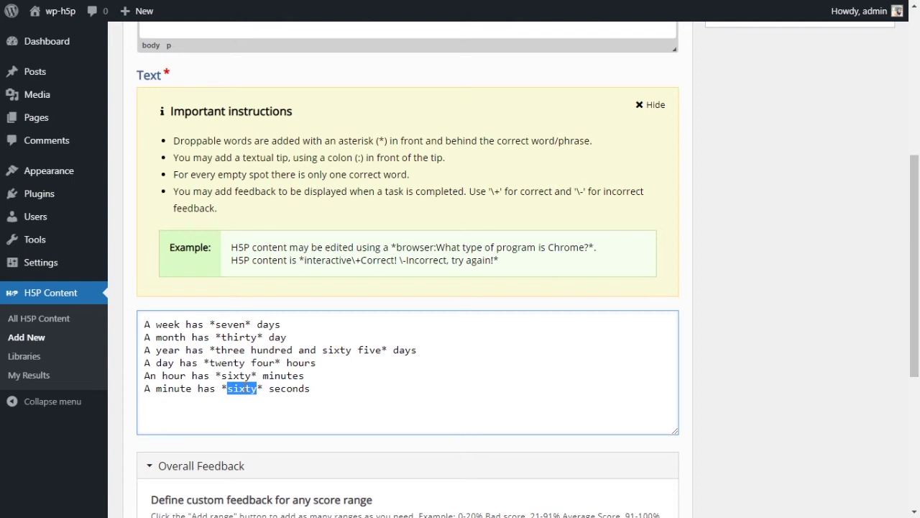
click(372, 386)
Step: Expand and collapse the Overall Feedback settings, then return to the sentences text
scroll(371, 362, down, 1)
scroll(370, 362, down, 3)
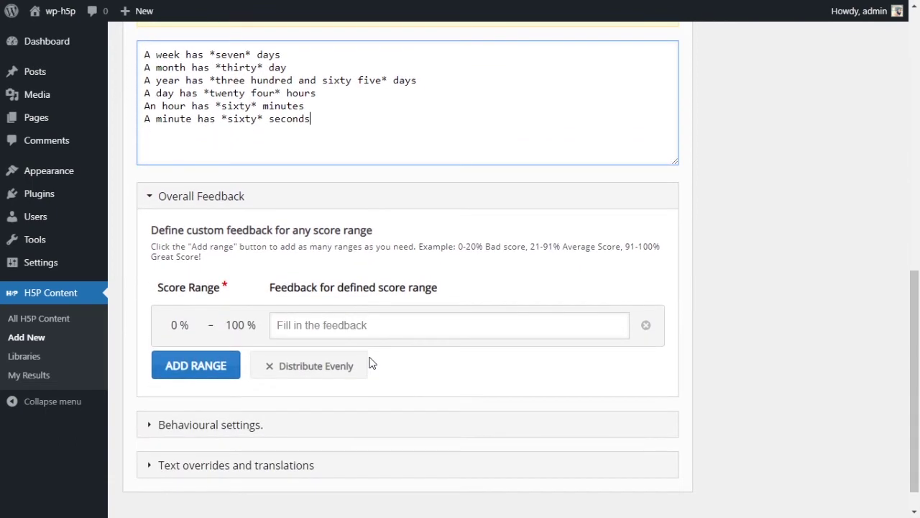
click(148, 200)
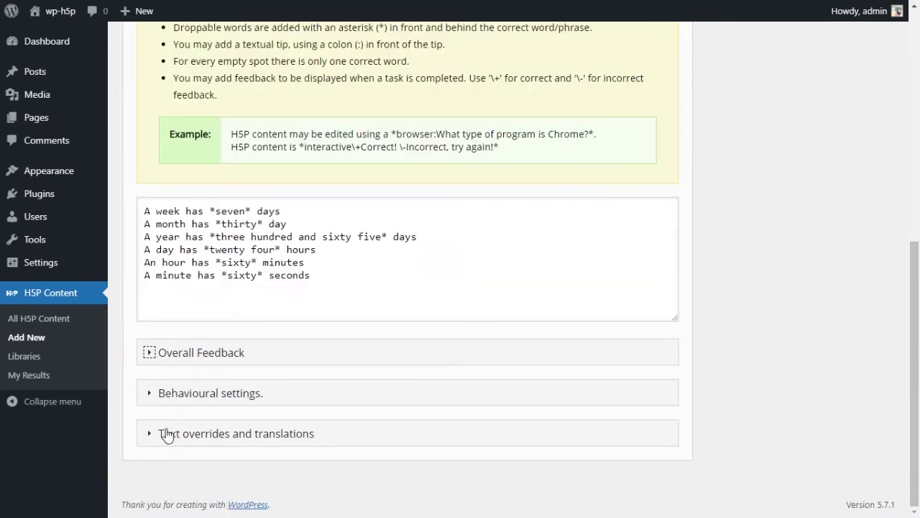
scroll(394, 415, up, 3)
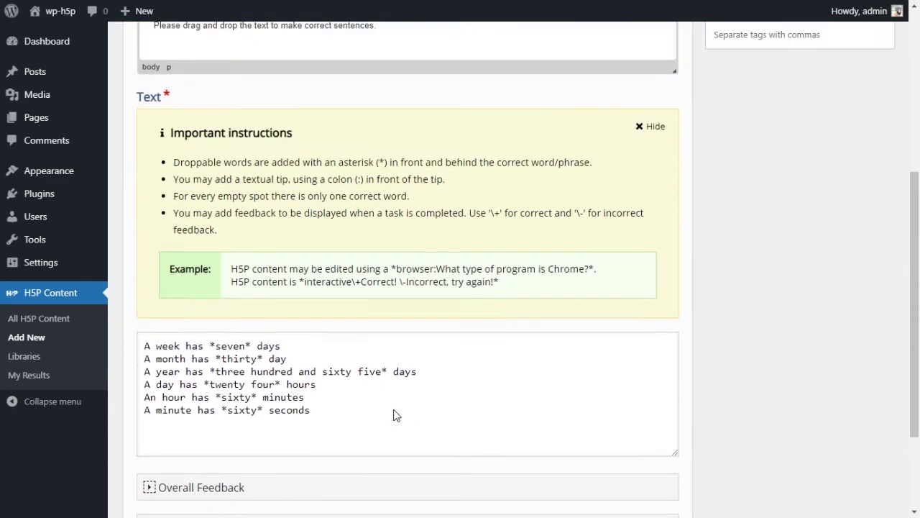
scroll(394, 415, down, 3)
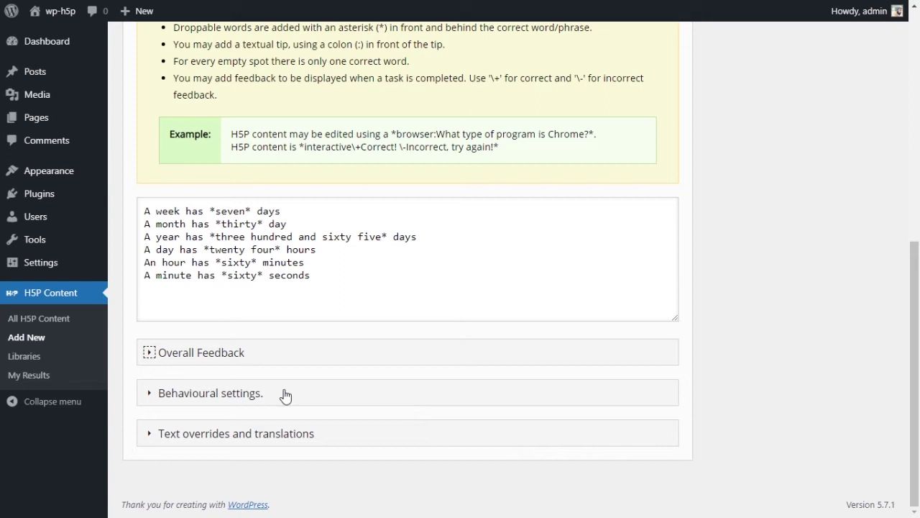
click(150, 363)
scroll(312, 370, down, 1)
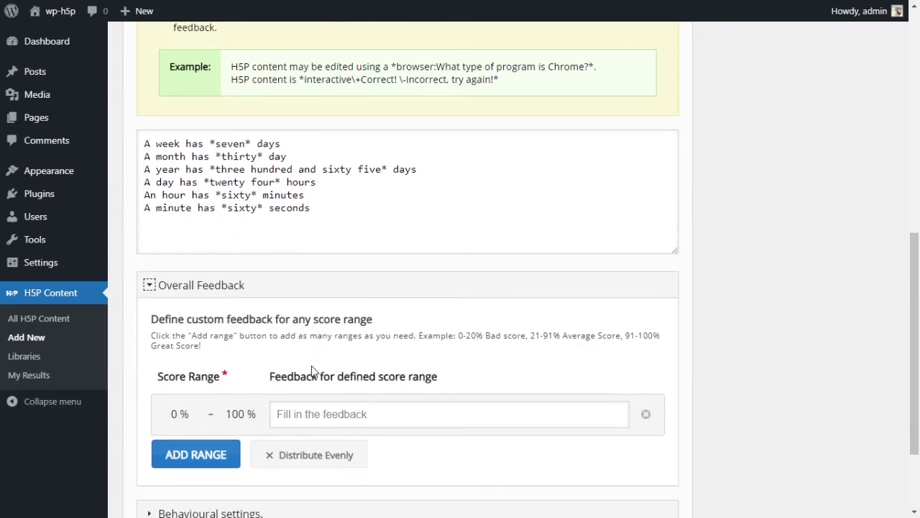
click(149, 285)
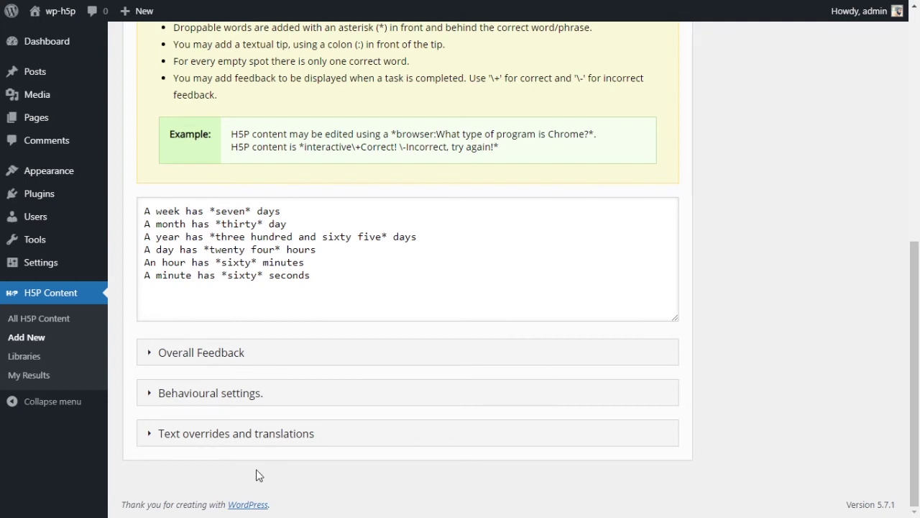
click(335, 311)
scroll(397, 299, up, 3)
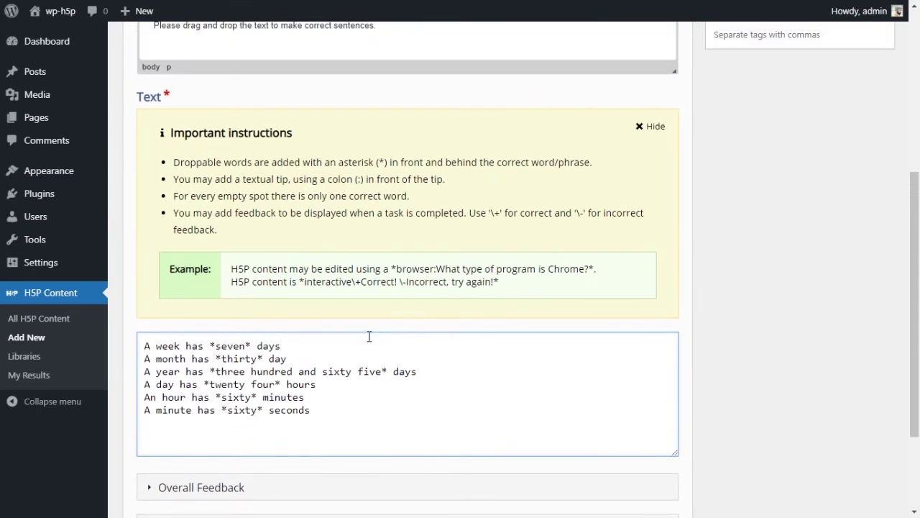
Step: End each sentence in the Text field with a period
click(351, 359)
text(.)
click(425, 374)
text(.)
click(374, 388)
text(.)
click(359, 399)
text(.)
click(353, 415)
text(.)
Step: Correct the title to 'Drag the words', disable the toolbar below content, and create it
scroll(570, 405, up, 5)
scroll(570, 405, up, 2)
scroll(554, 407, down, 9)
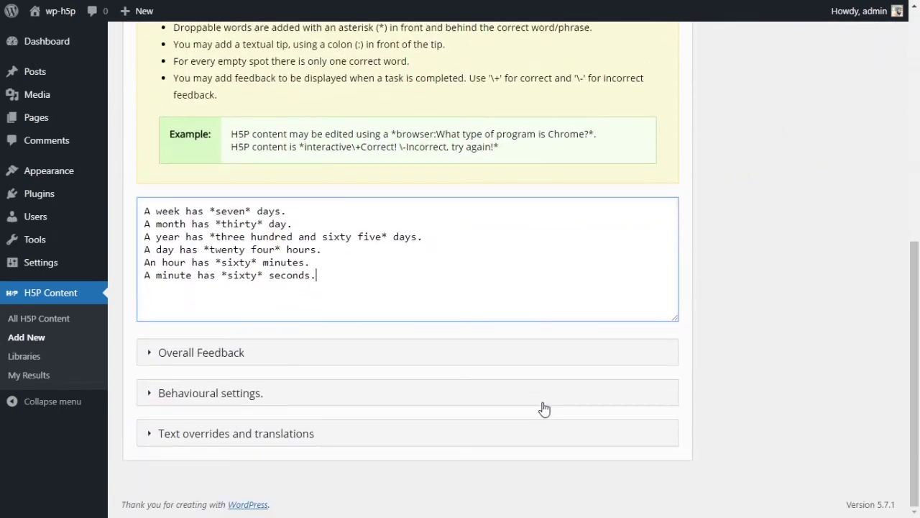
scroll(526, 396, up, 5)
scroll(401, 259, up, 2)
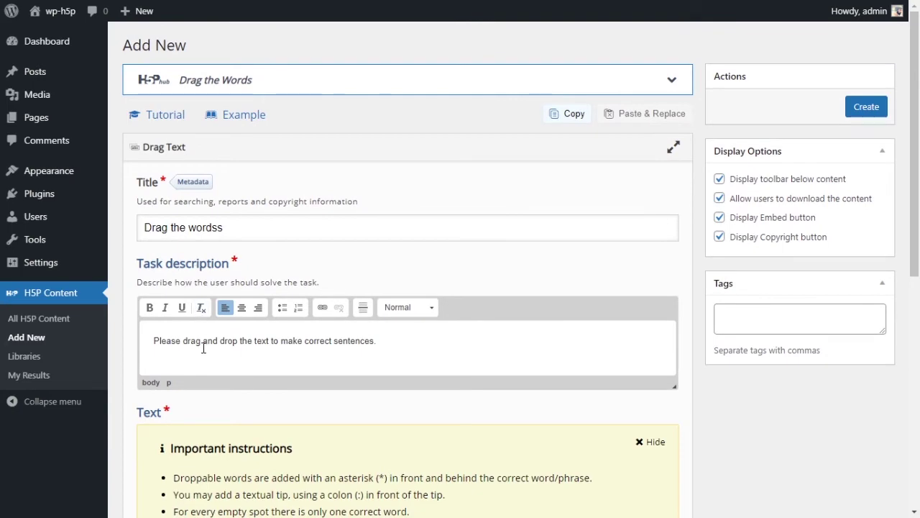
scroll(180, 356, down, 5)
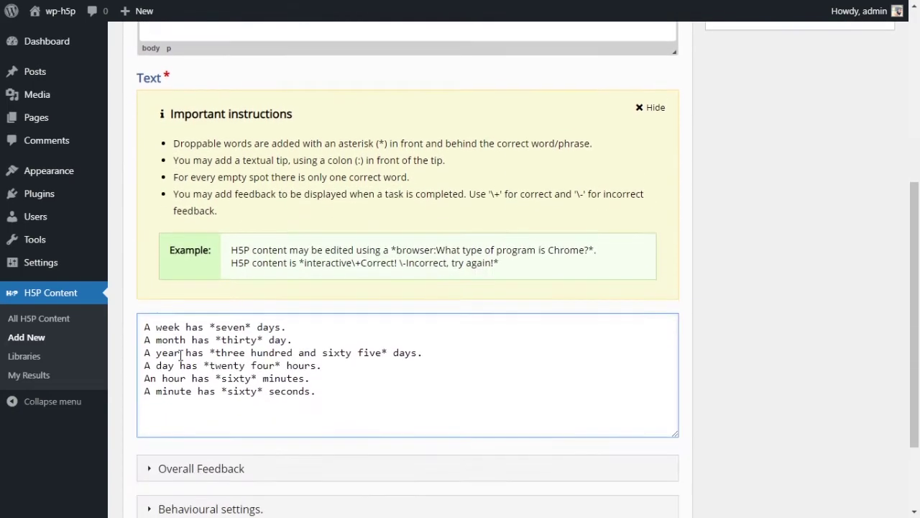
scroll(180, 356, up, 5)
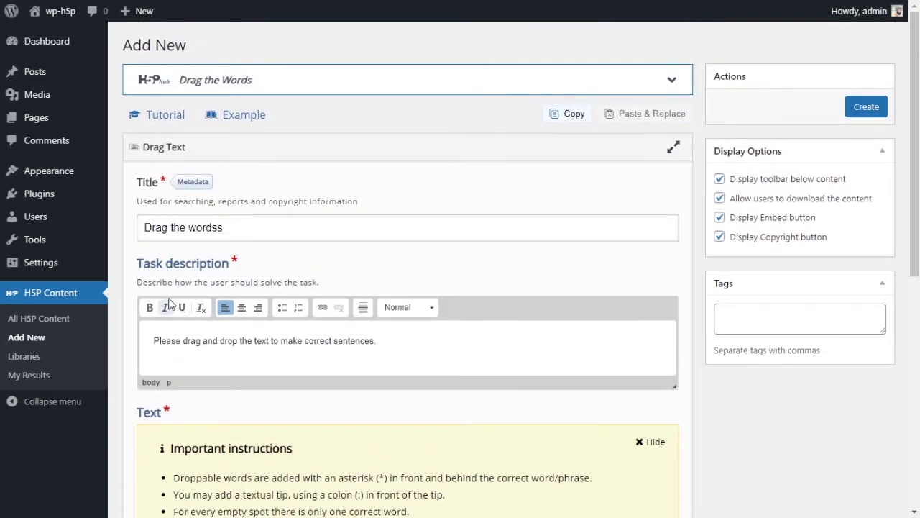
click(228, 229)
key(BackSpace)
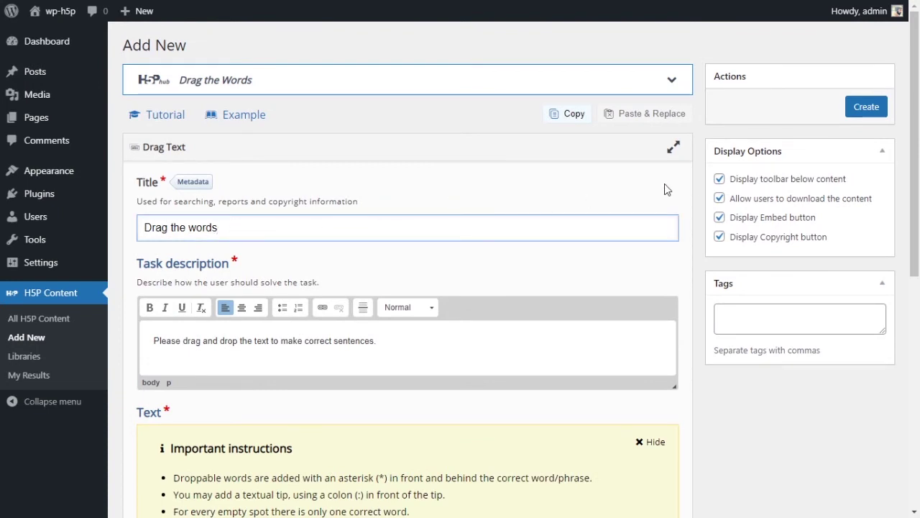
click(719, 178)
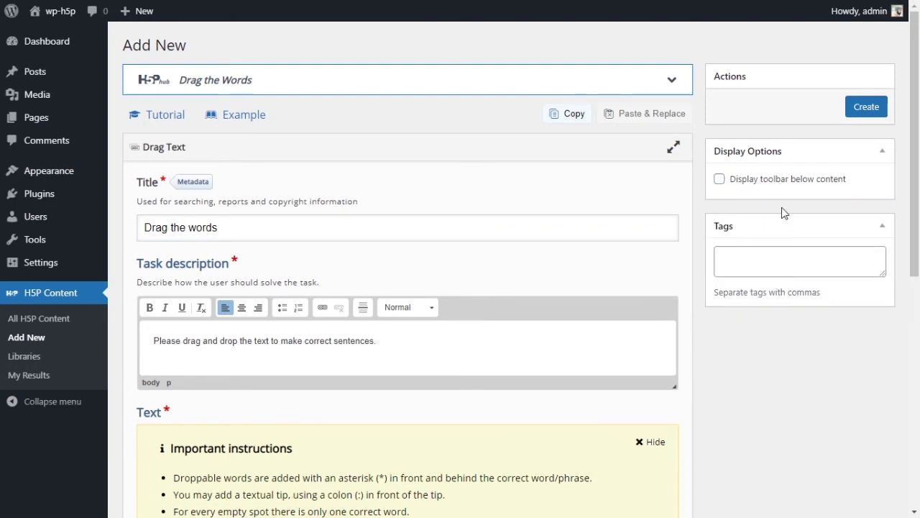
click(868, 110)
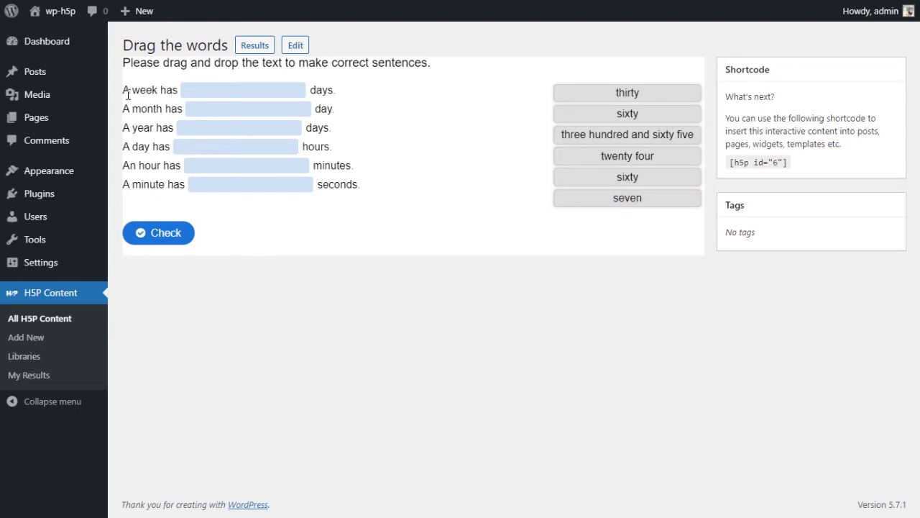
Step: Review the created activity's preview, highlighting the first sentence
drag(124, 91, 174, 91)
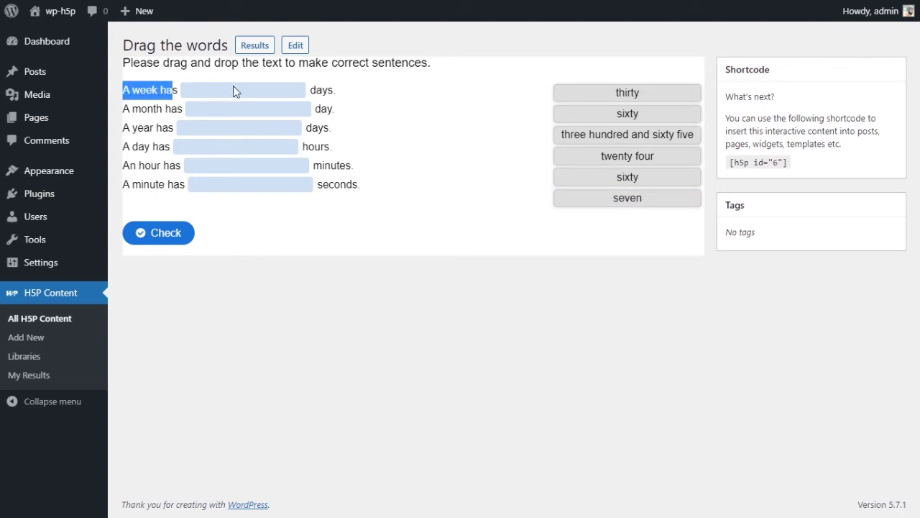
click(502, 118)
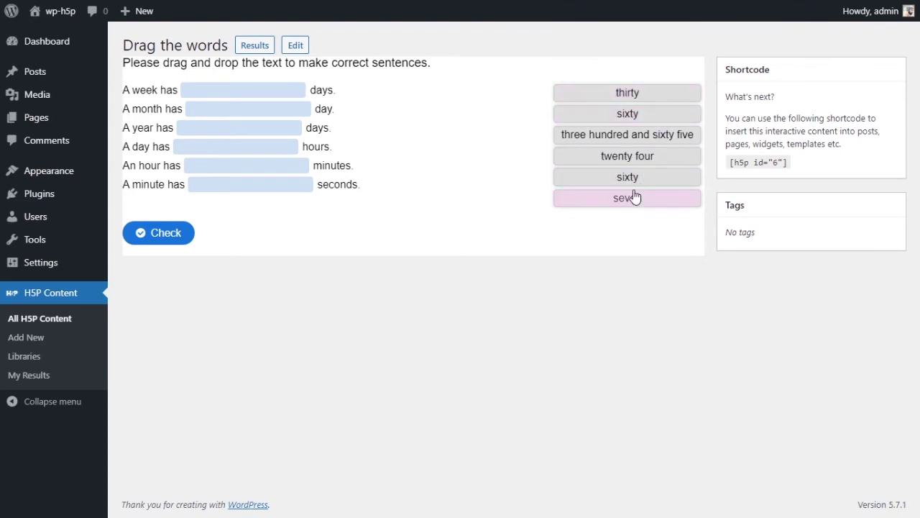
Step: Fill the blanks with seven, thirty, three hundred and sixty five, twenty four, sixty, sixty and check
drag(634, 197, 270, 82)
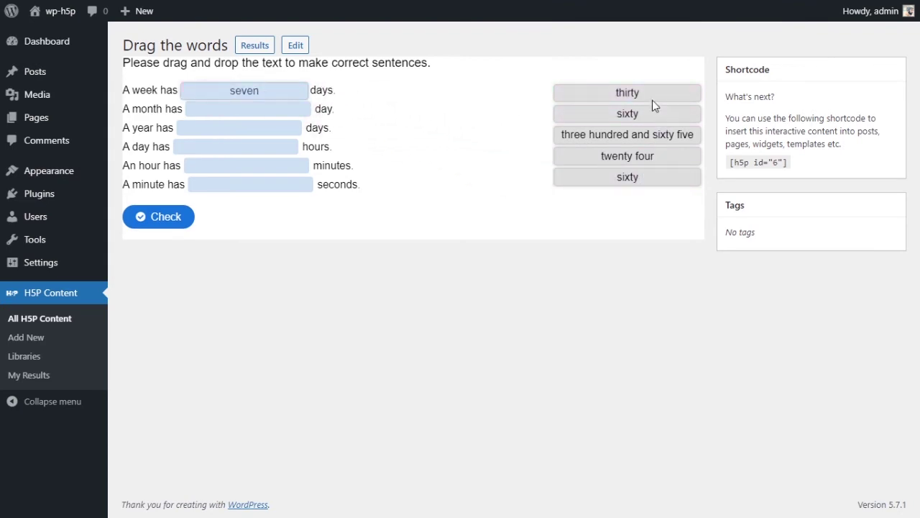
drag(680, 98, 299, 114)
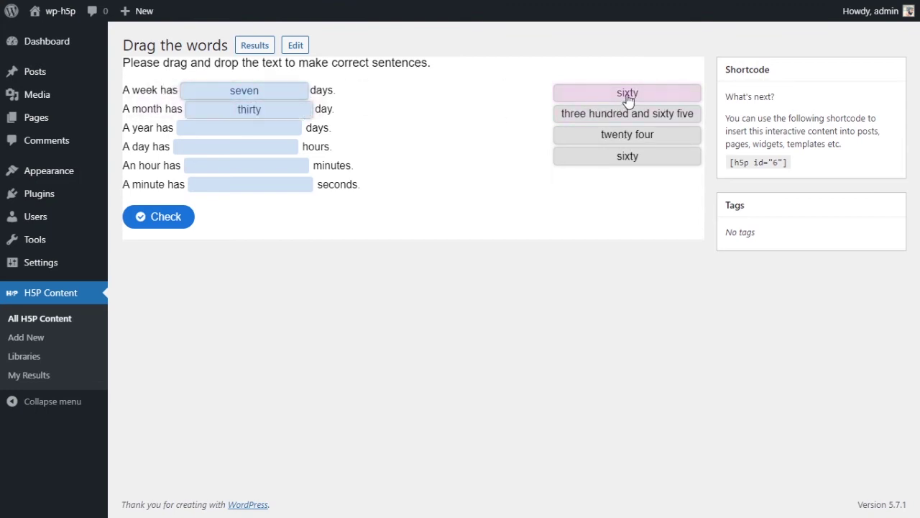
drag(628, 92, 611, 108)
drag(603, 120, 249, 135)
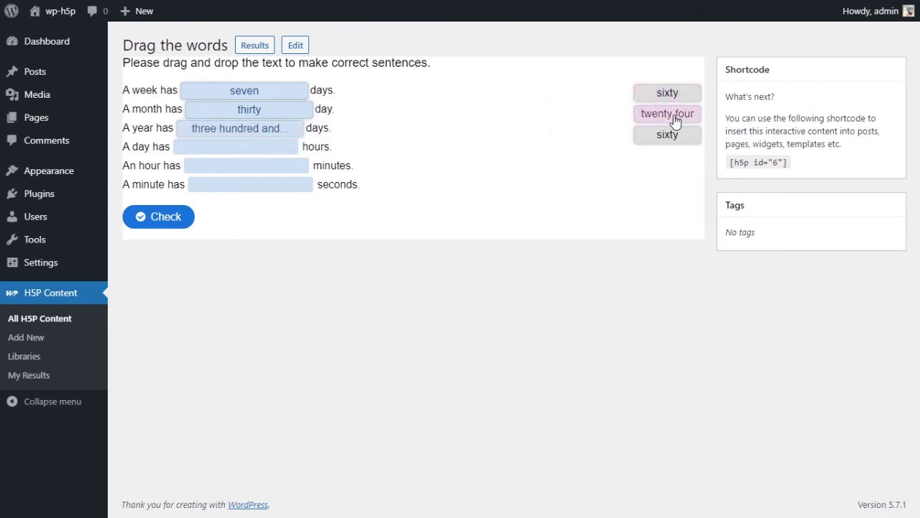
drag(667, 115, 245, 153)
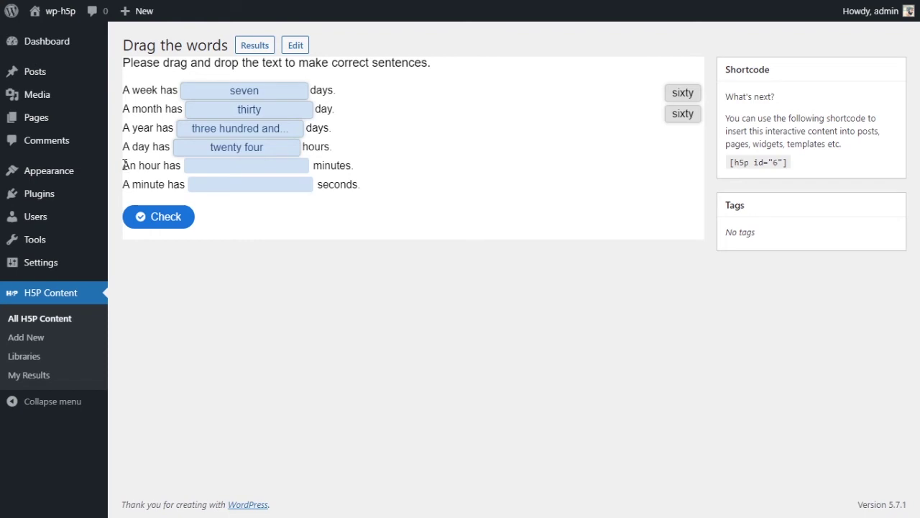
drag(124, 165, 363, 186)
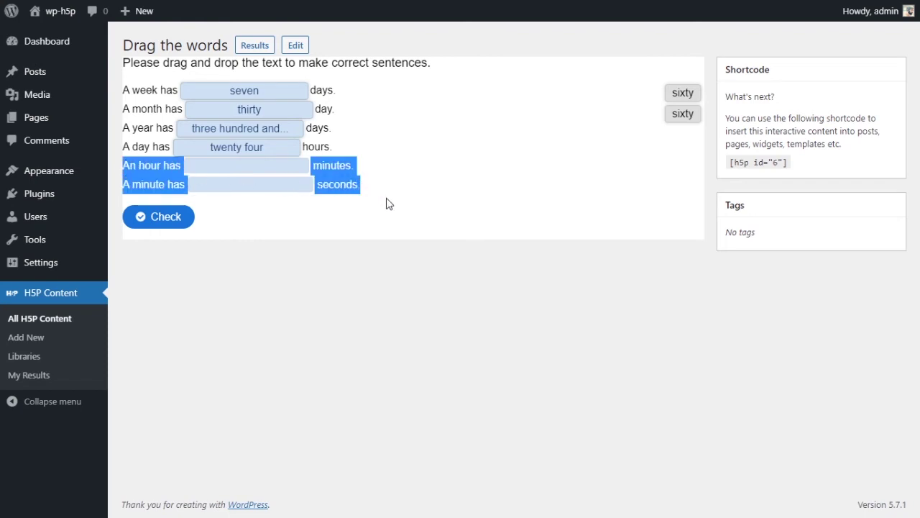
click(579, 192)
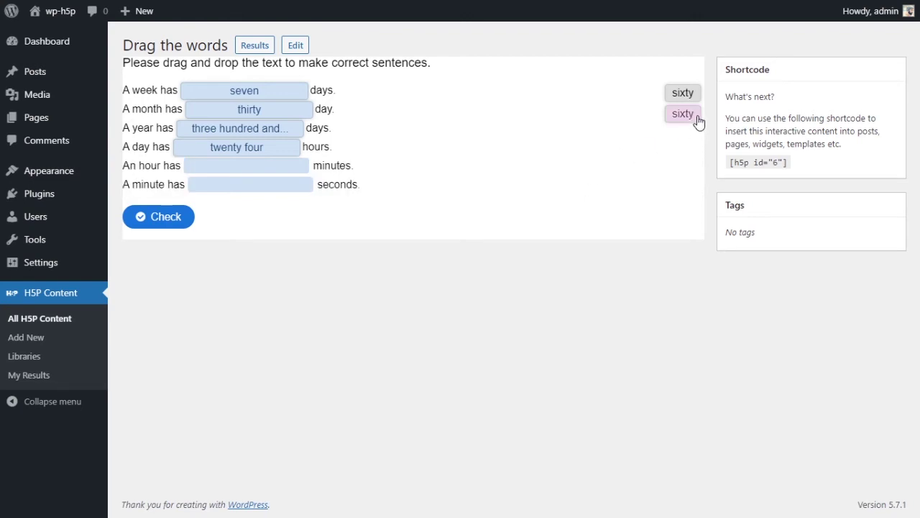
drag(698, 119, 643, 144)
drag(680, 113, 281, 195)
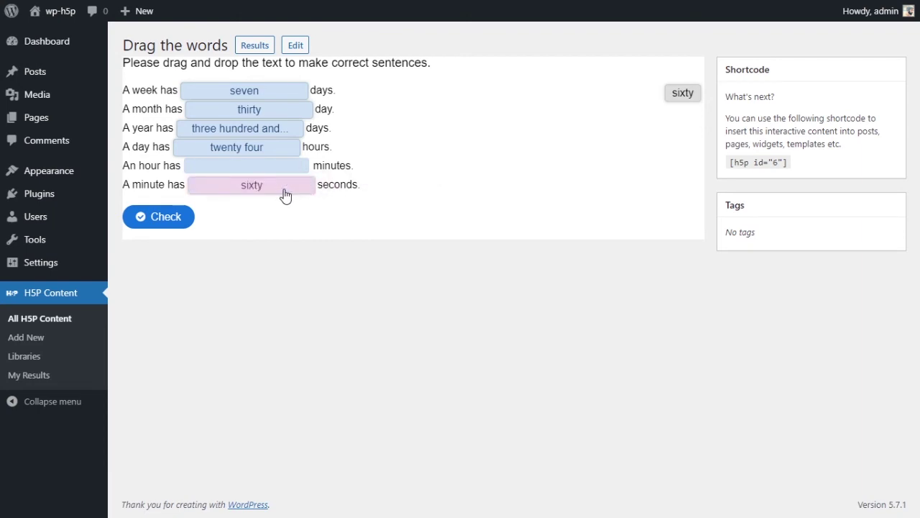
drag(296, 193, 277, 177)
drag(683, 93, 274, 189)
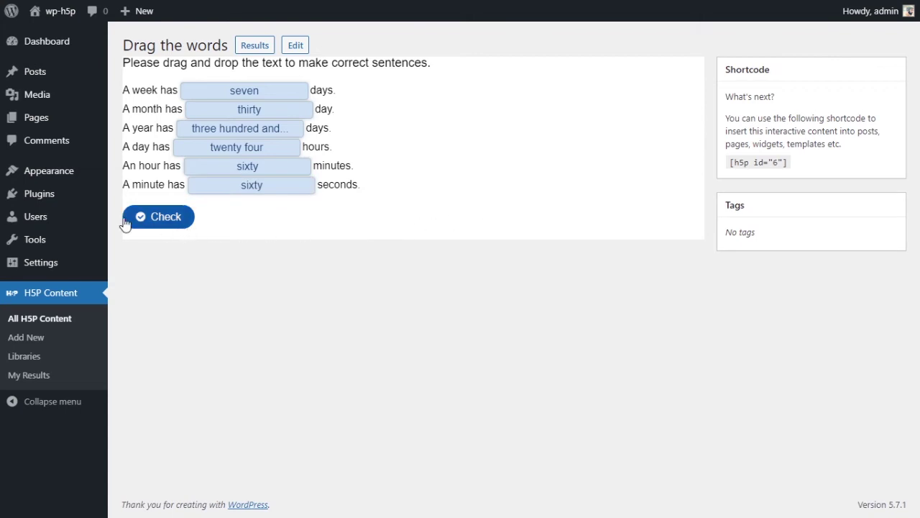
click(147, 223)
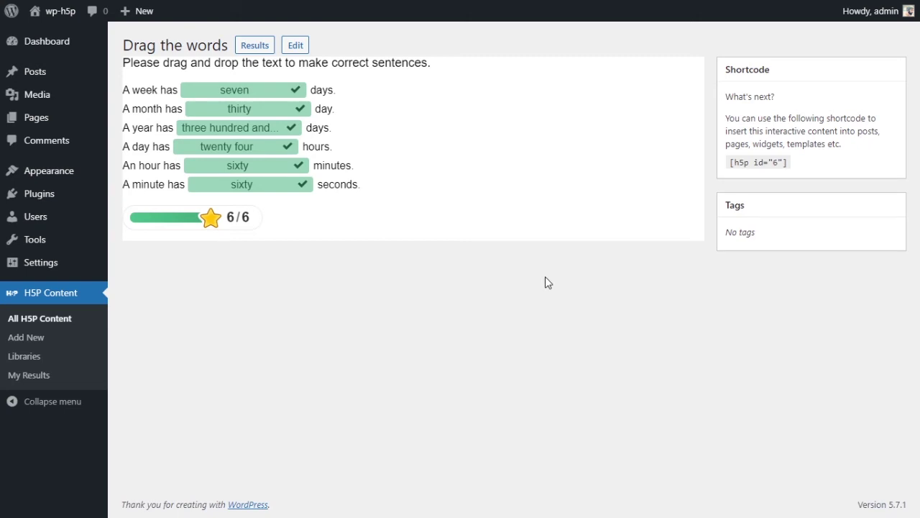
Step: Reload the page and drag each number word into a wrong blank
key(F5)
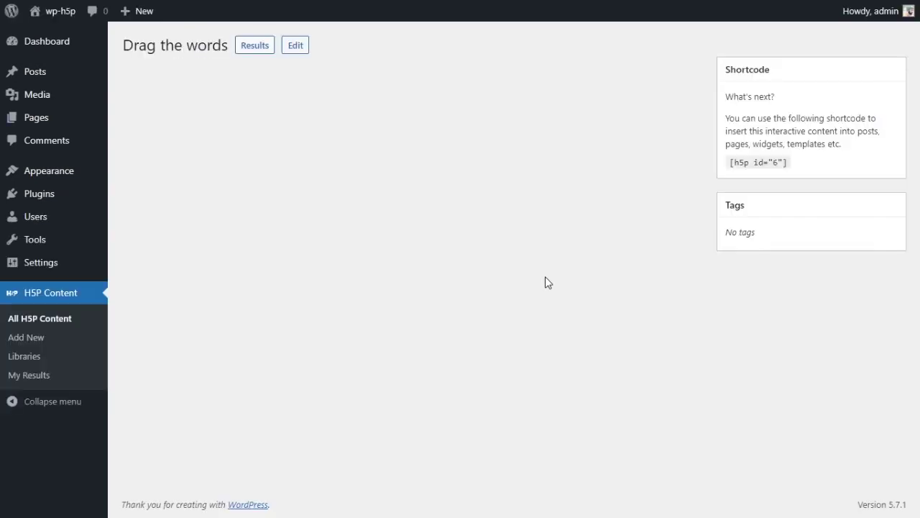
drag(612, 114, 259, 96)
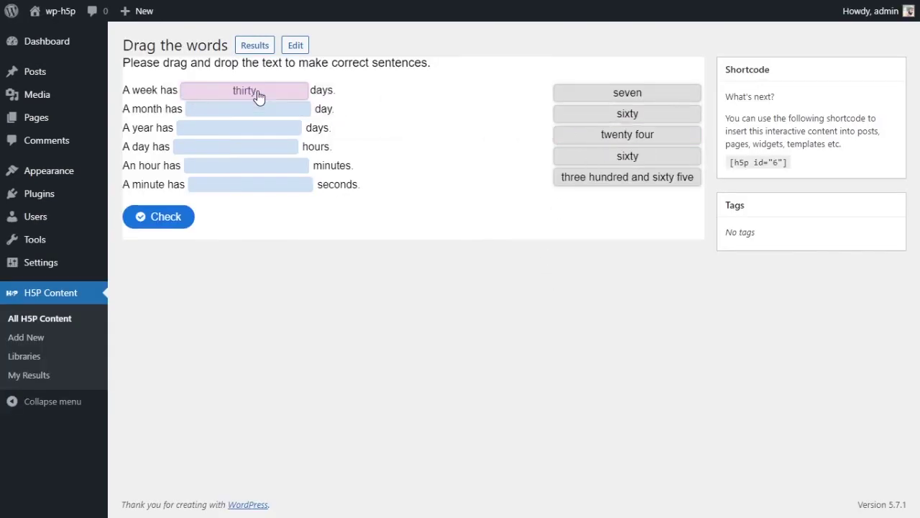
drag(611, 113, 252, 133)
drag(637, 96, 307, 113)
drag(591, 114, 264, 150)
drag(588, 95, 245, 171)
drag(596, 96, 255, 188)
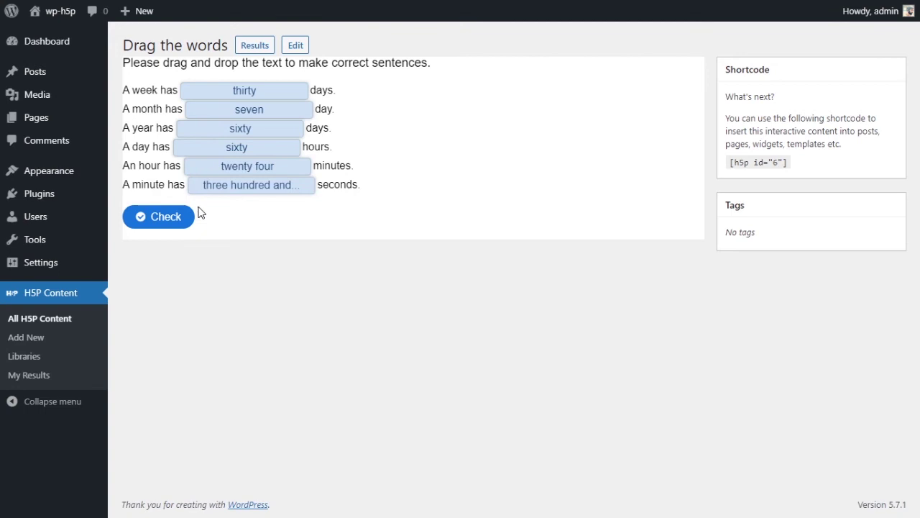
Step: Check the 0/6 attempt, show the solution, then retry to clear the blanks
click(186, 217)
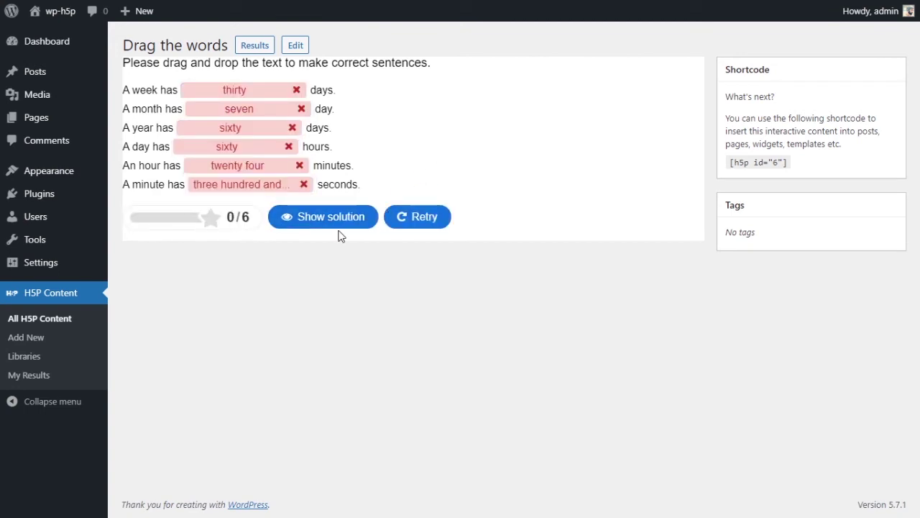
click(300, 220)
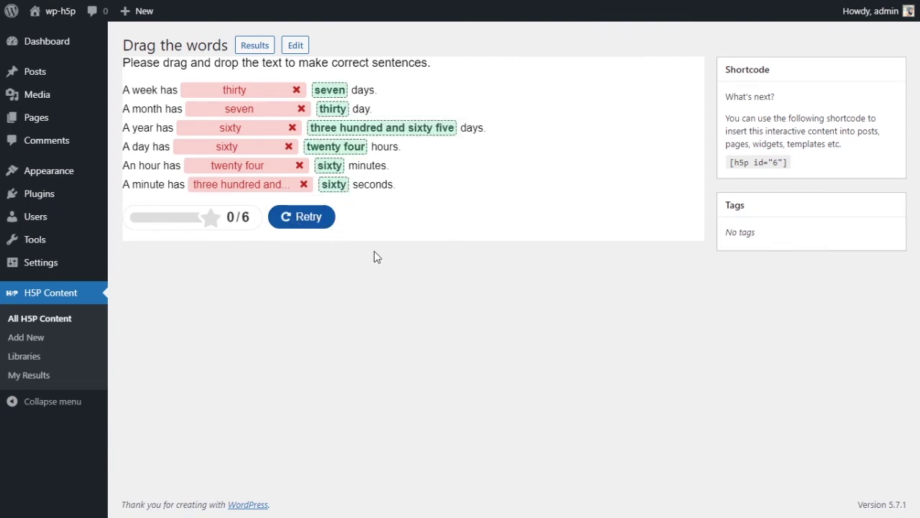
click(323, 222)
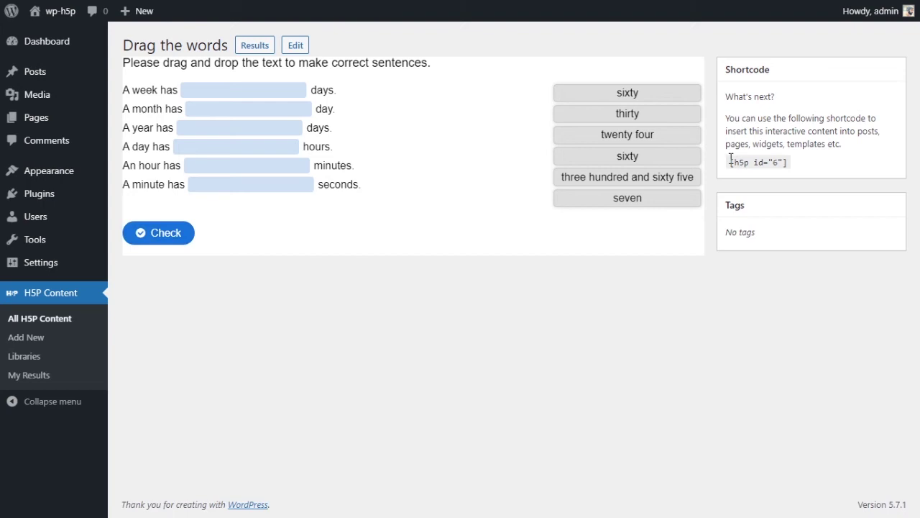
Step: Copy the [h5p id="6"] shortcode and go to Posts > Add New
drag(730, 162, 791, 164)
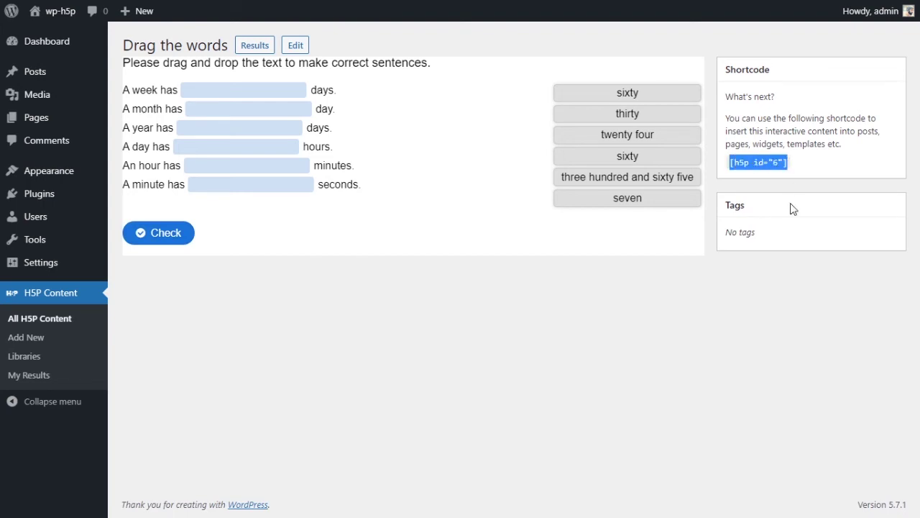
triple_click(743, 158)
drag(730, 162, 795, 167)
key(ctrl+c)
mouse_move(18, 76)
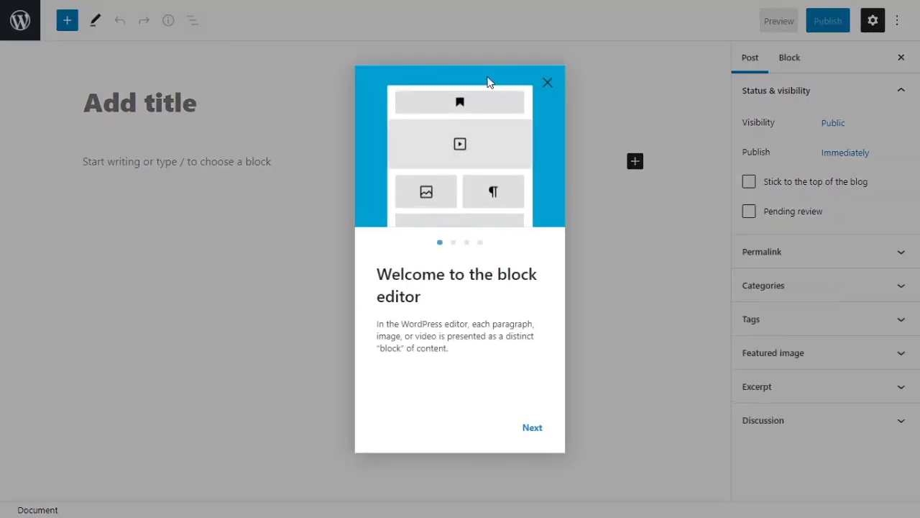
Step: Dismiss the welcome guide and title the post '#5 Drag the words'
click(549, 85)
click(207, 104)
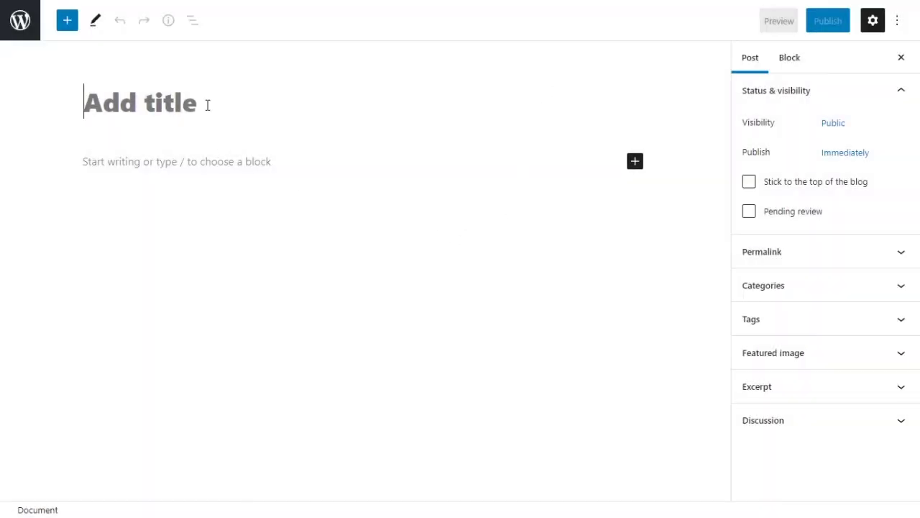
text(%)
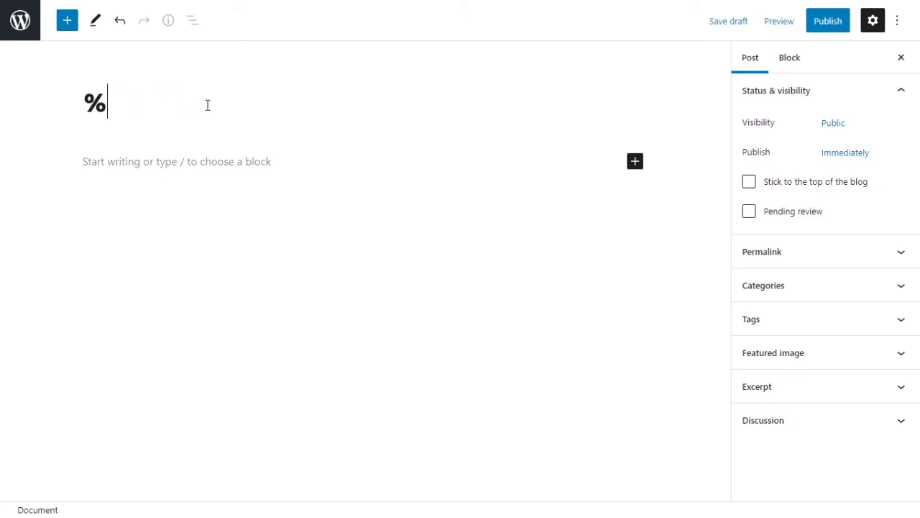
key(BackSpace)
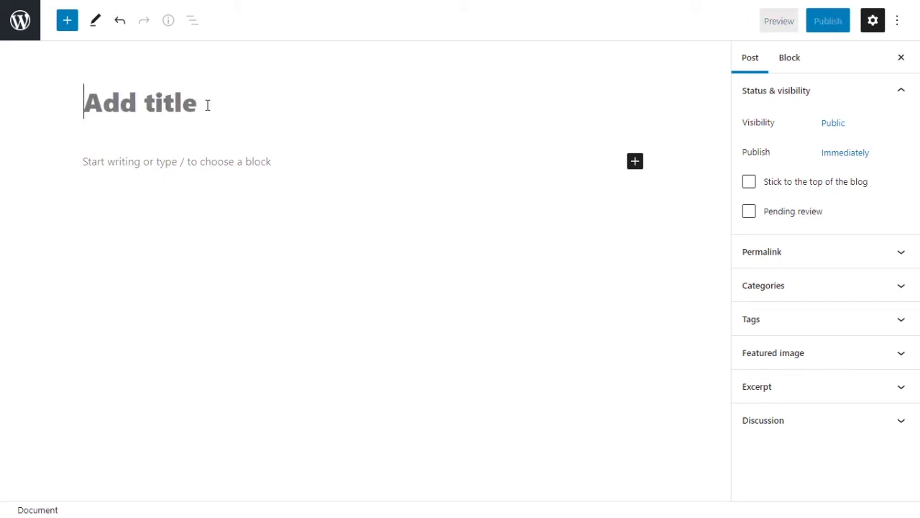
text(#5 )
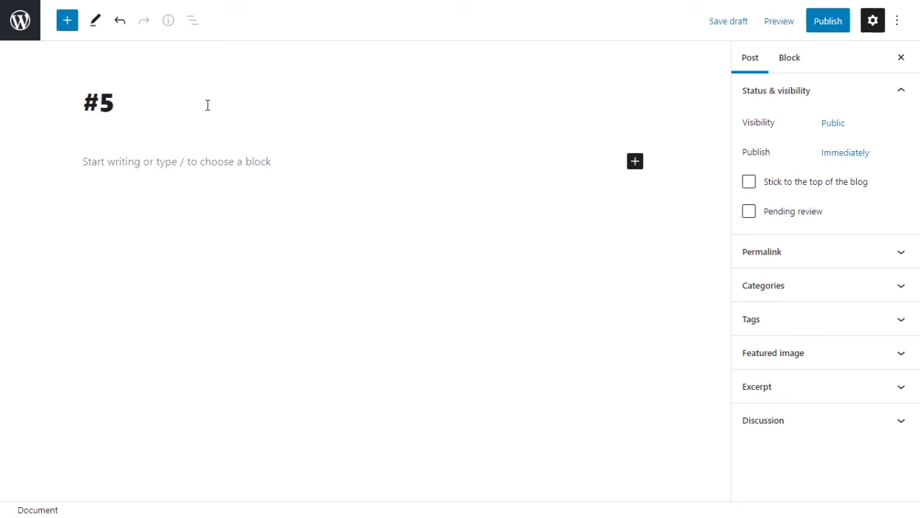
text(Dra)
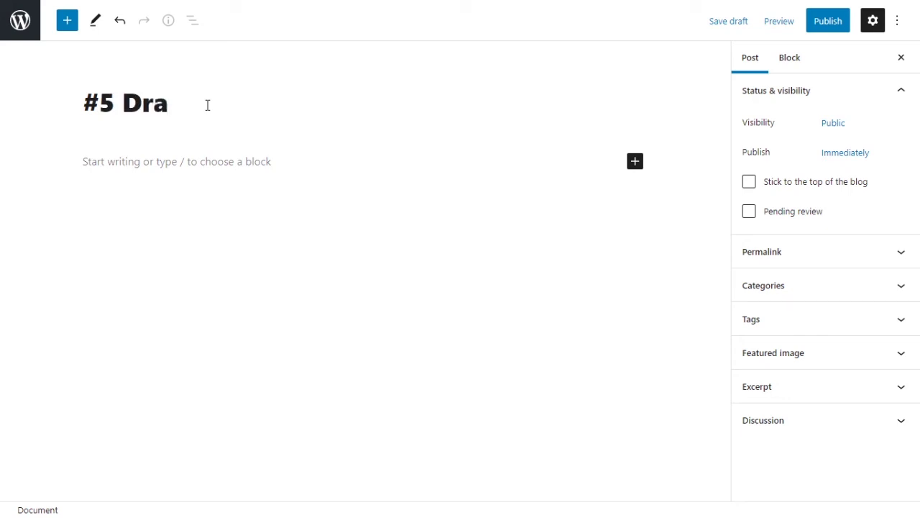
text(g the text)
key(BackSpace)
key(BackSpace)
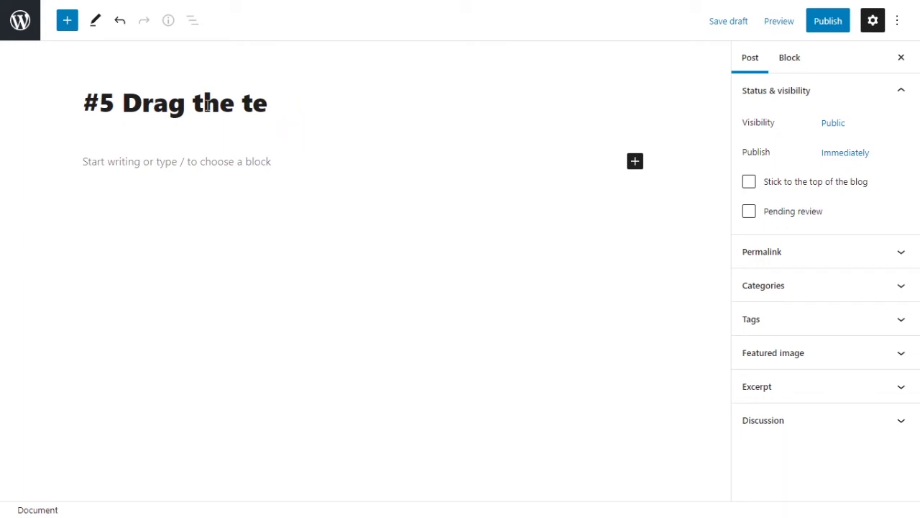
key(BackSpace)
key(BackSpace)
text(wordss)
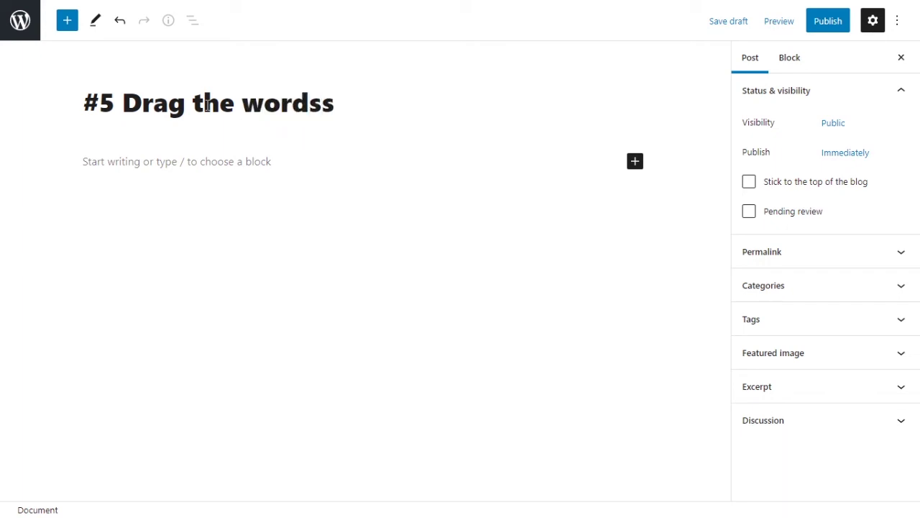
key(BackSpace)
Step: Add a Shortcode block holding [h5p id="6"]
click(67, 21)
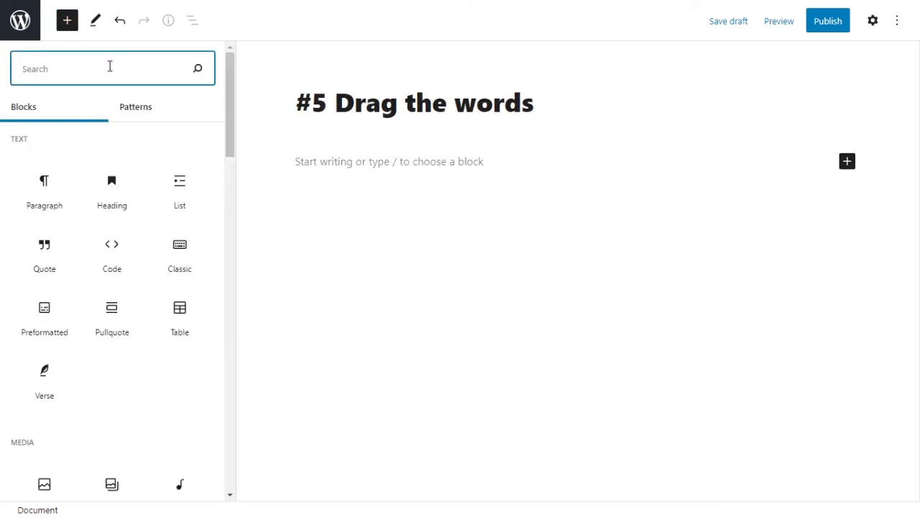
text(short)
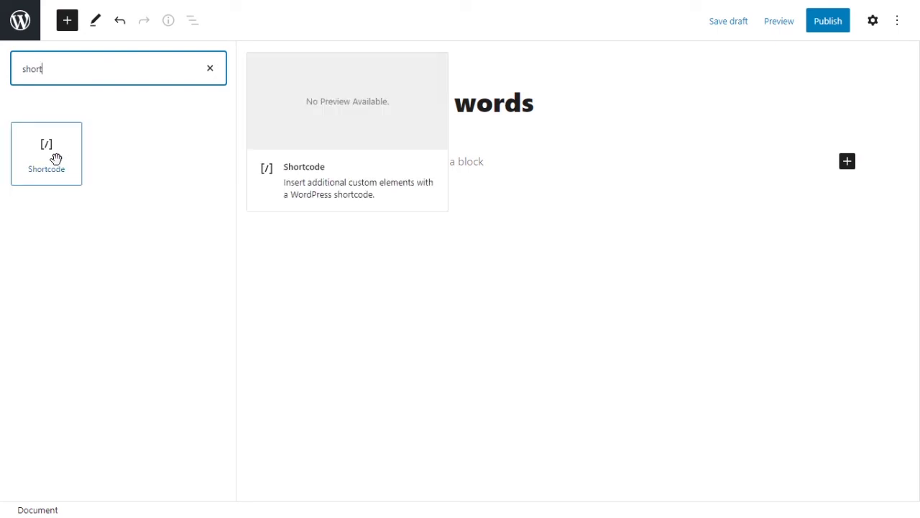
click(55, 158)
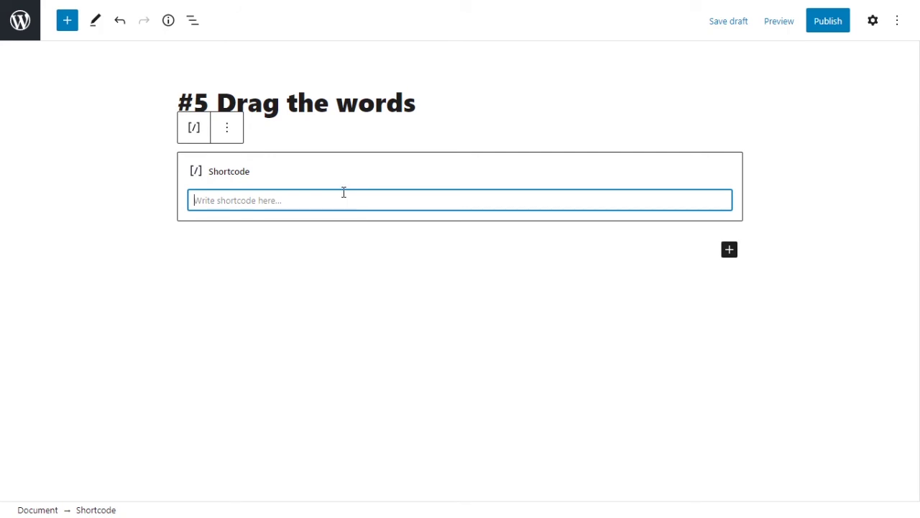
key(ctrl+v)
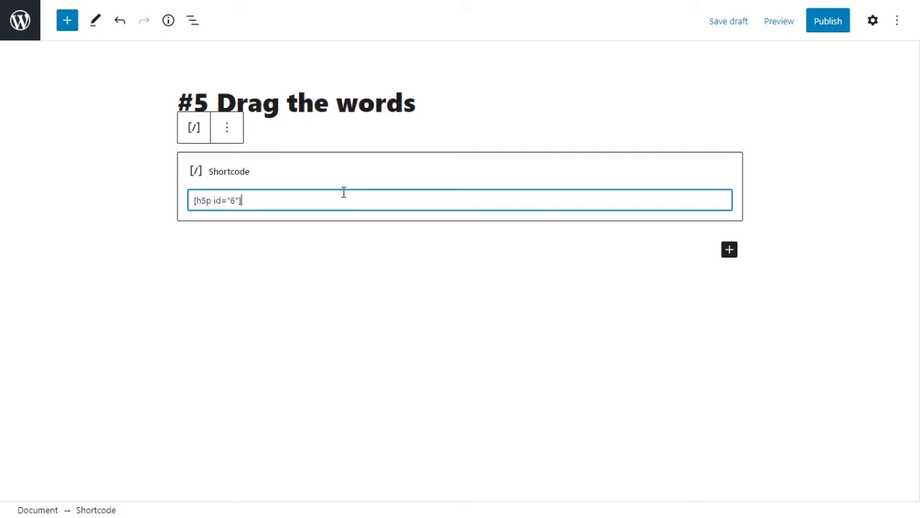
Step: Publish the '#5 Drag the words' post and view it on the live site
click(823, 27)
click(783, 29)
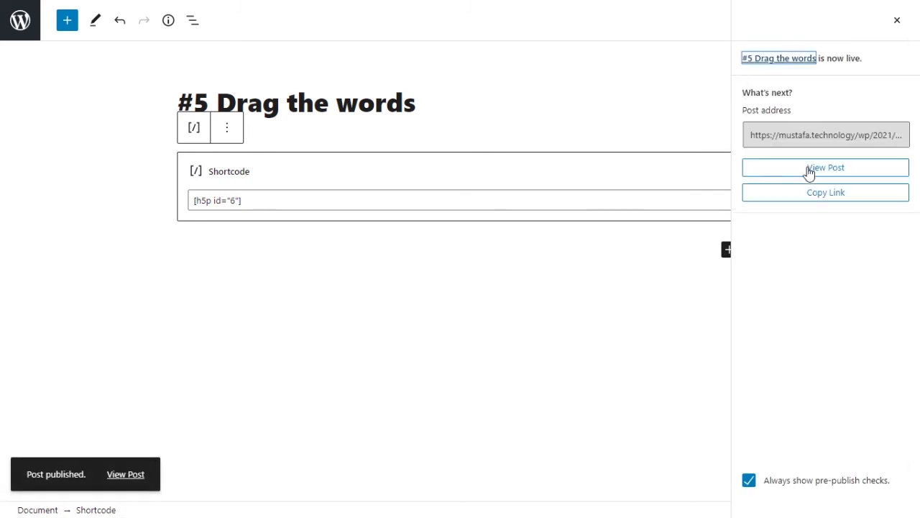
click(809, 170)
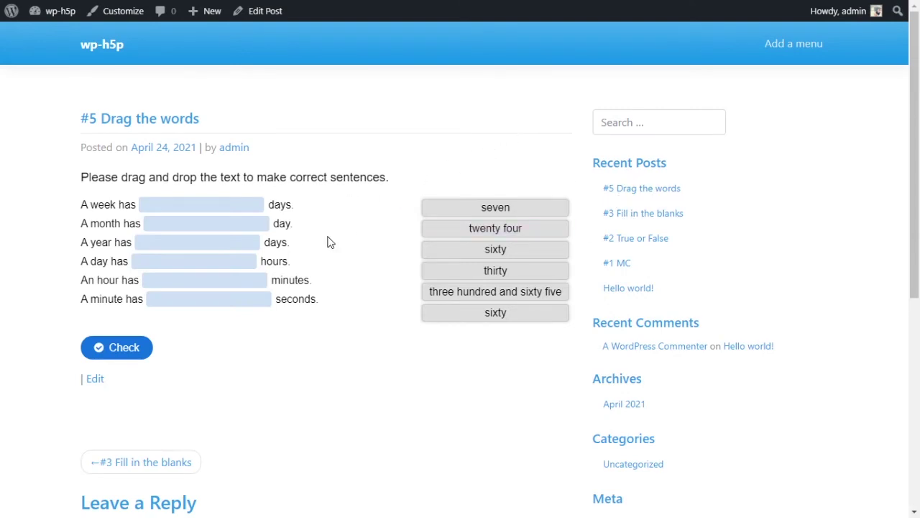
scroll(327, 245, down, 2)
scroll(326, 245, down, 1)
scroll(324, 241, up, 3)
Step: Drag seven, thirty, 365, sixty, twenty-four and sixty into the blanks, check (4/6), then retry
drag(516, 215, 223, 209)
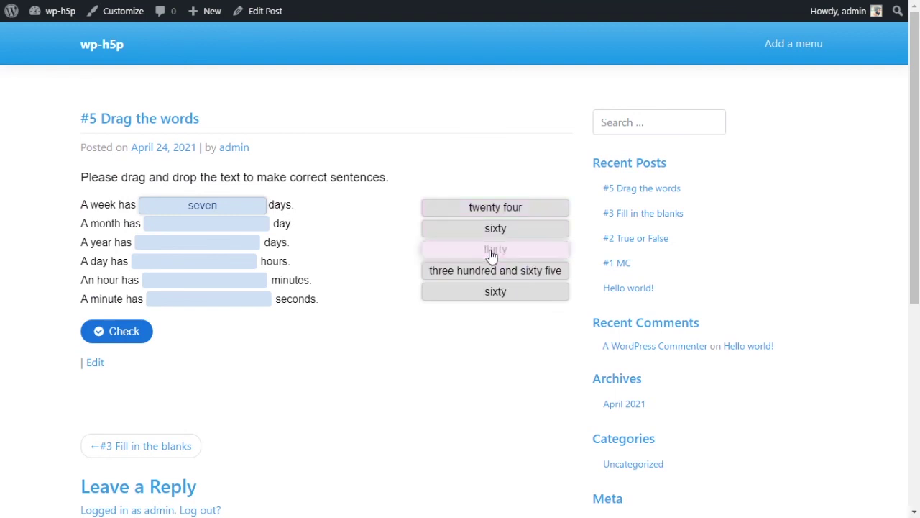
drag(489, 250, 249, 230)
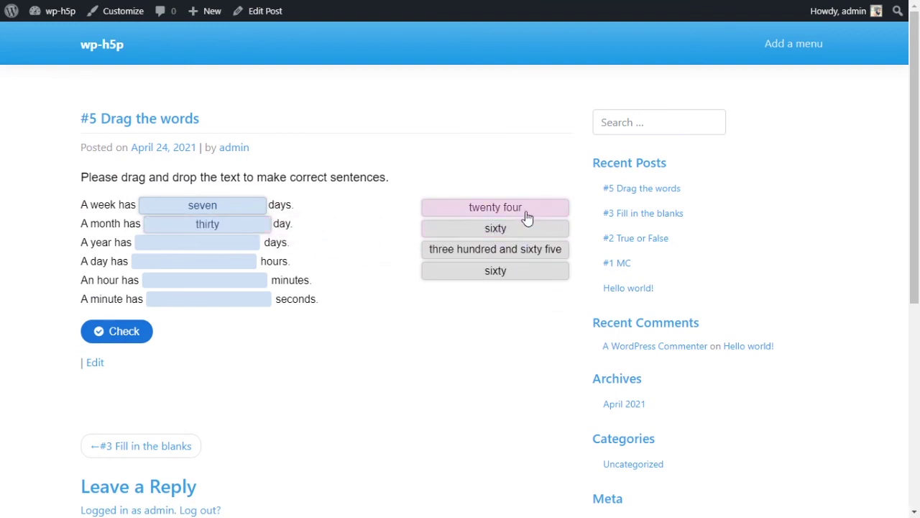
drag(524, 249, 216, 244)
drag(544, 236, 209, 272)
drag(532, 214, 208, 284)
drag(563, 213, 241, 300)
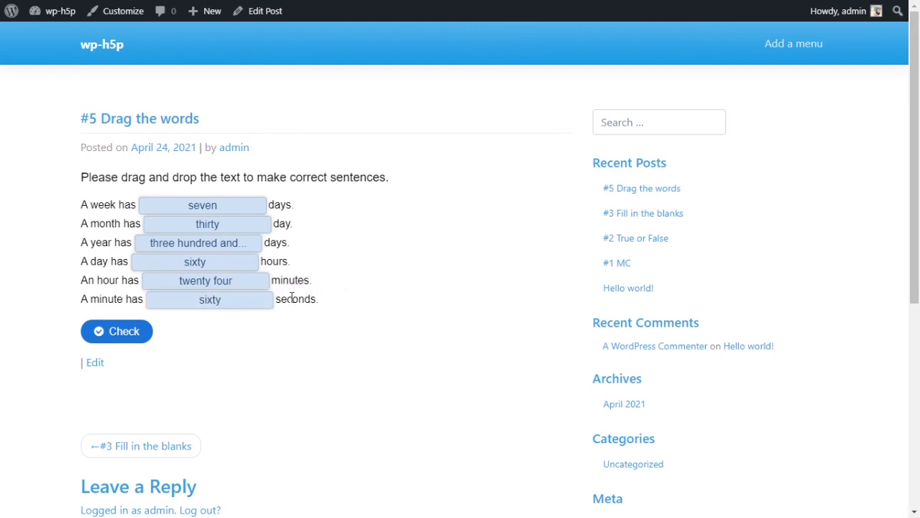
click(109, 335)
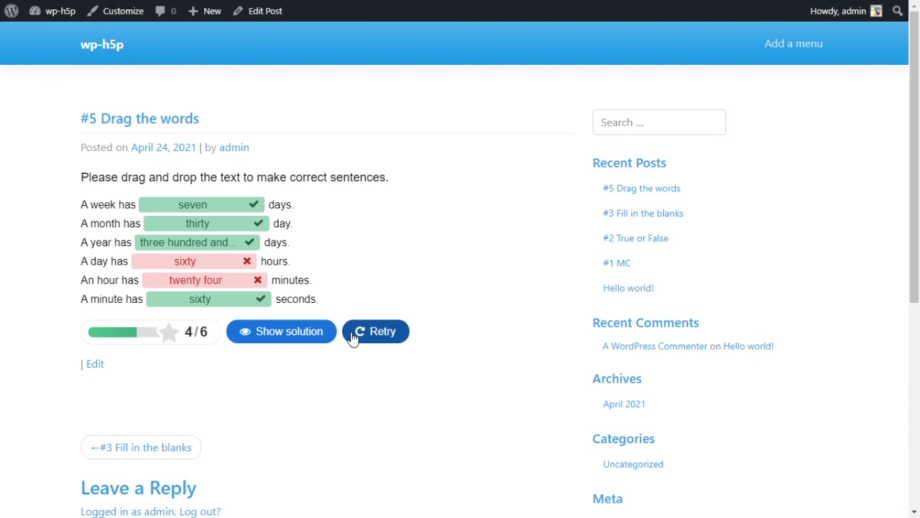
click(386, 333)
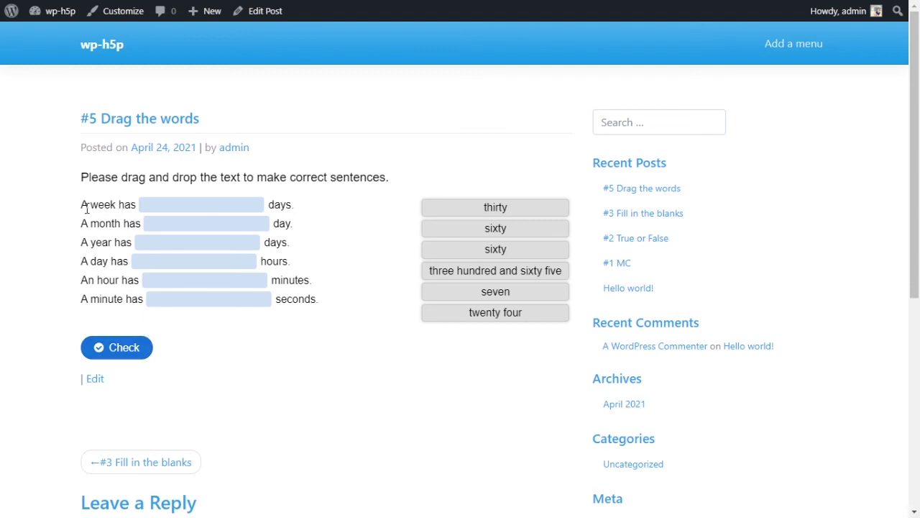
drag(88, 205, 293, 207)
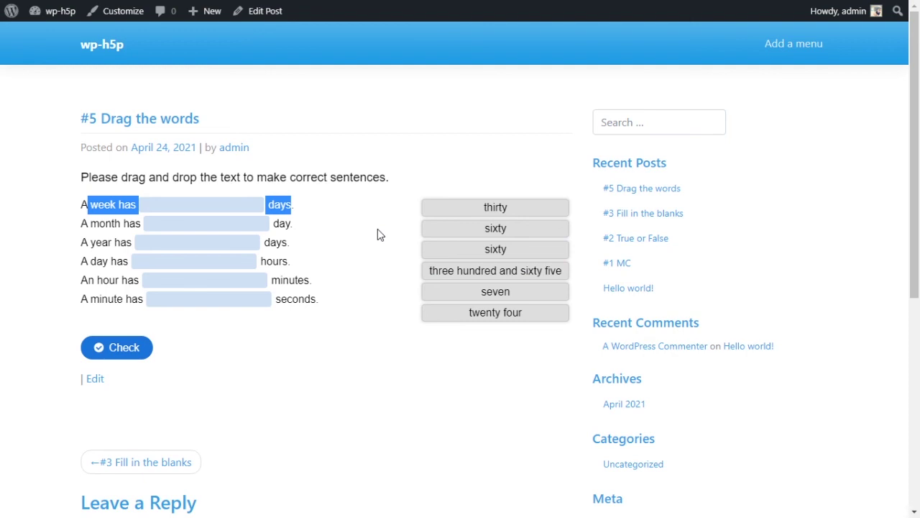
click(327, 251)
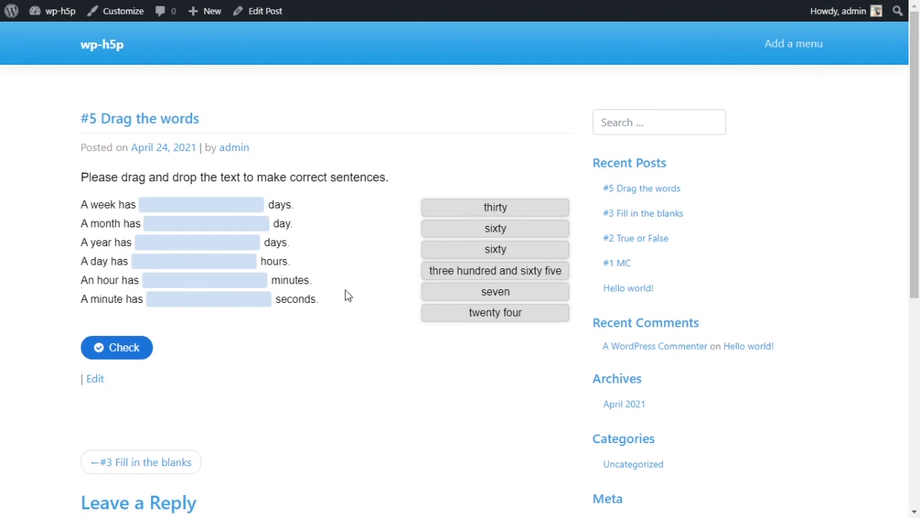
drag(348, 295, 322, 304)
click(83, 204)
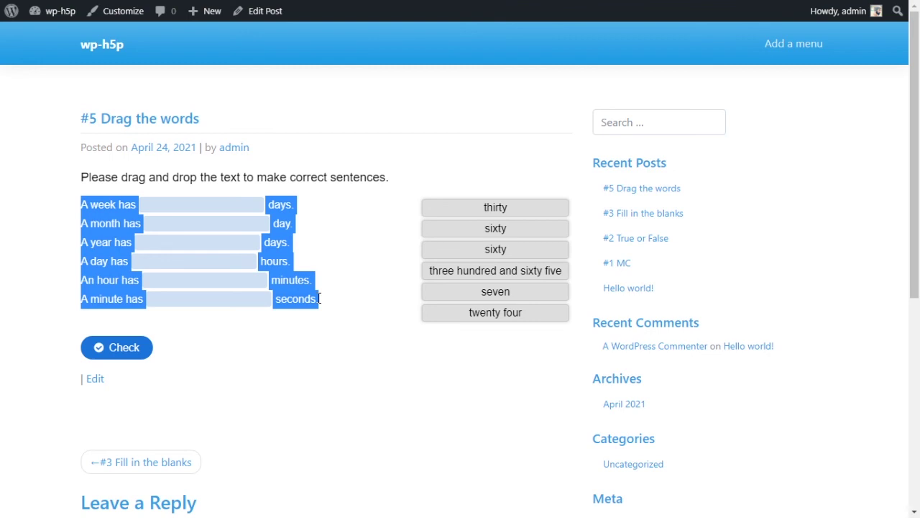
click(316, 330)
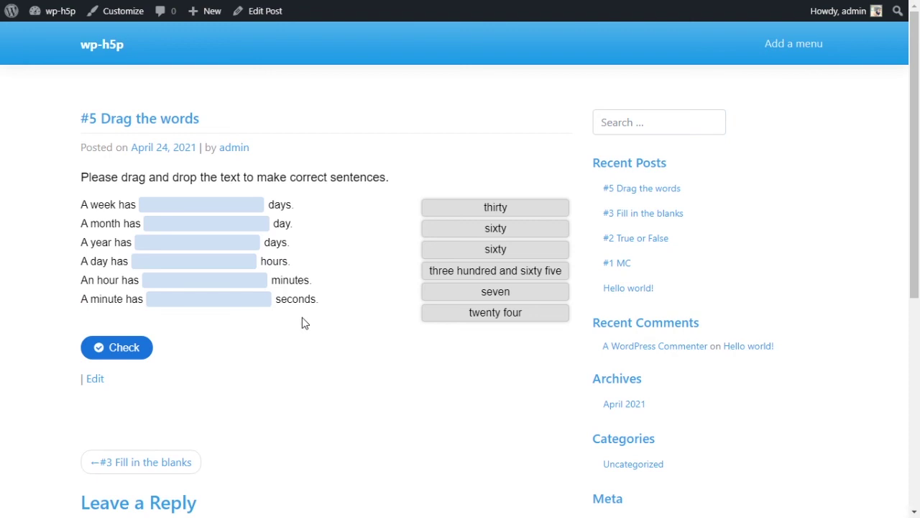